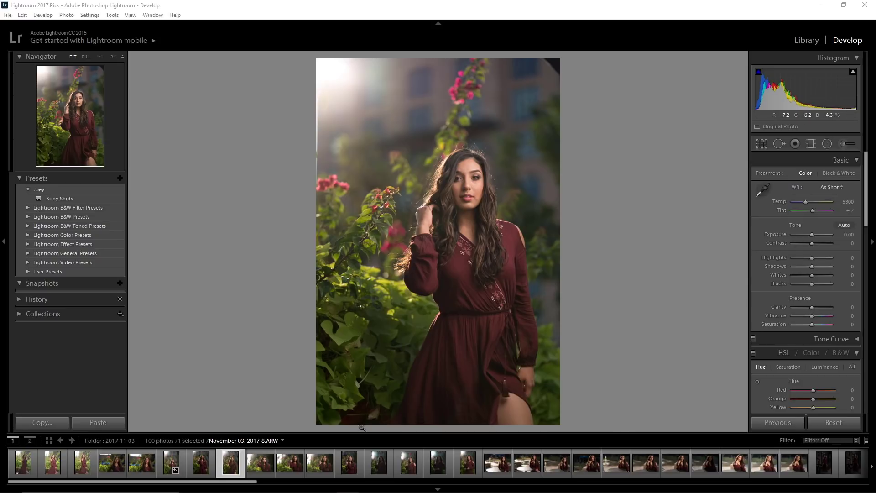
Compare the two neighbouring standing portraits in the red dress and inspect the face in the one with the stronger sun glow
left_click(201, 467)
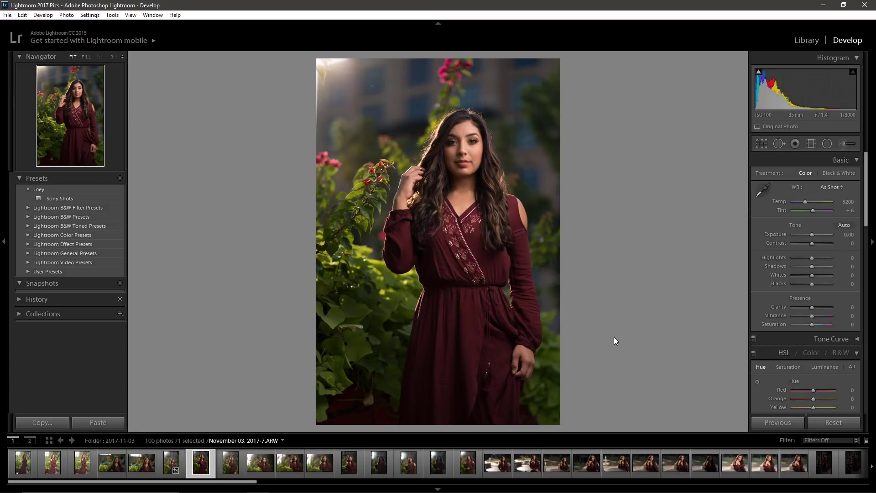
key("Right")
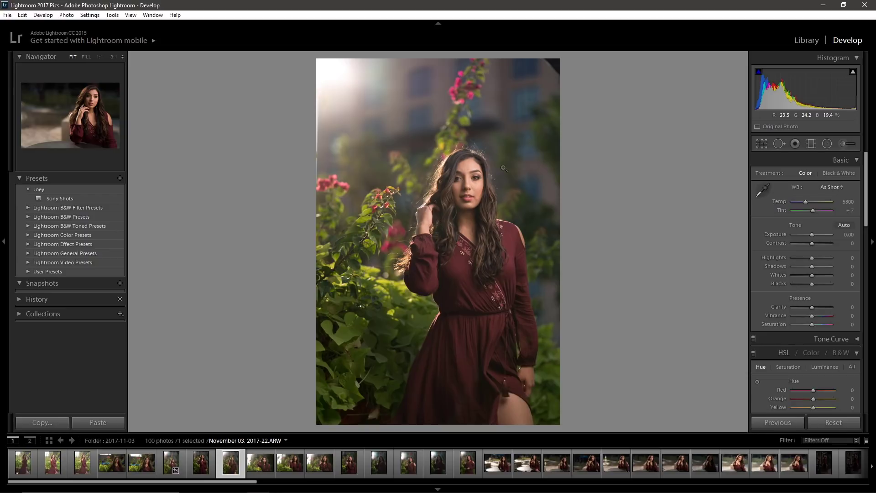
left_click(477, 177)
left_click_drag(488, 215, 493, 191)
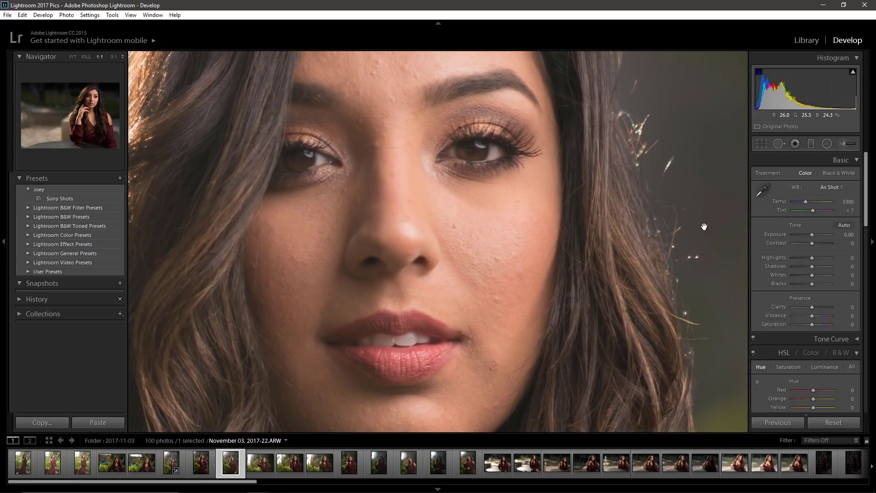
Set the portrait's sharpening amount to 60
left_click_drag(866, 196, 868, 274)
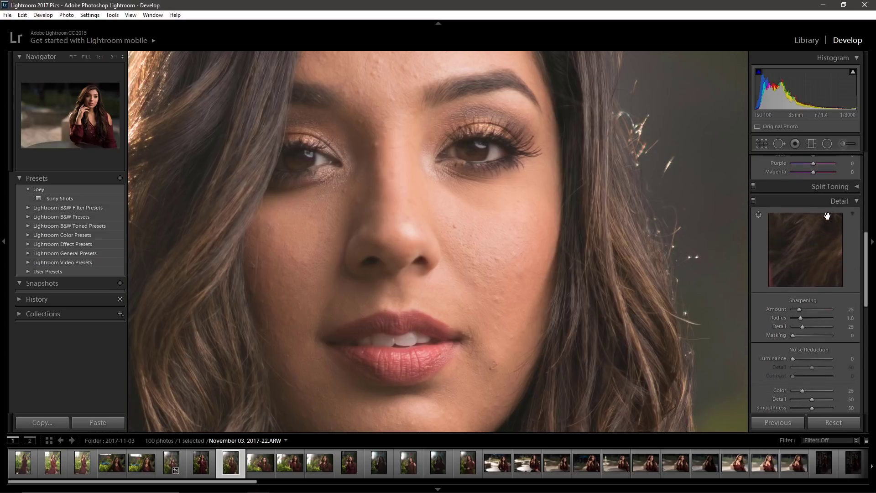
left_click(849, 310)
type("60")
left_click(759, 295)
Enable lens profile corrections for the portrait and set the profile's vignetting amount to 0
left_click_drag(868, 269, 863, 322)
scroll(863, 322, "down", 2)
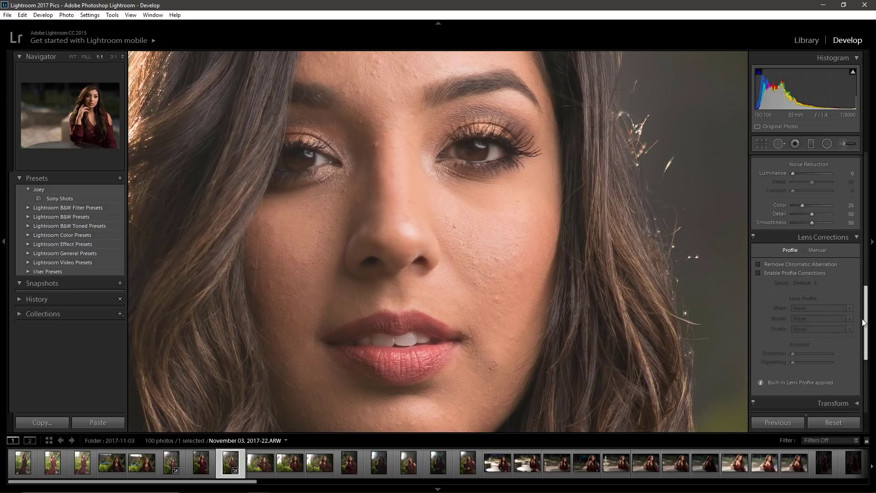
left_click(712, 253)
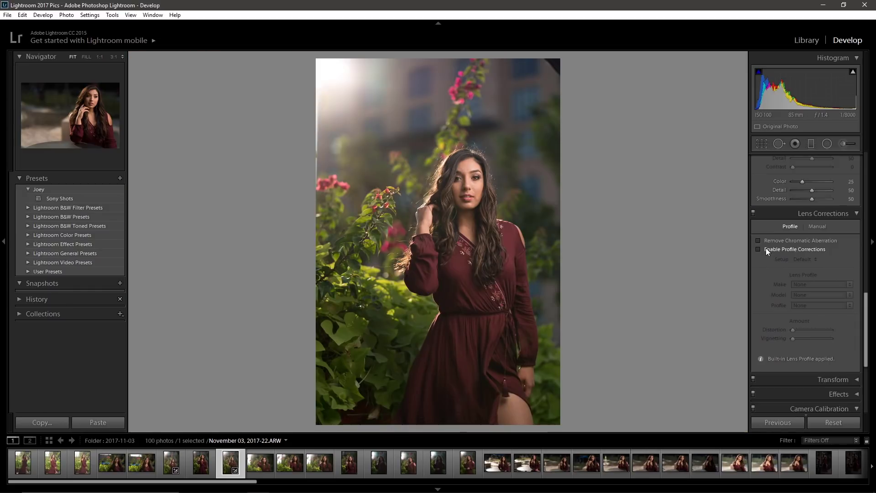
left_click(758, 249)
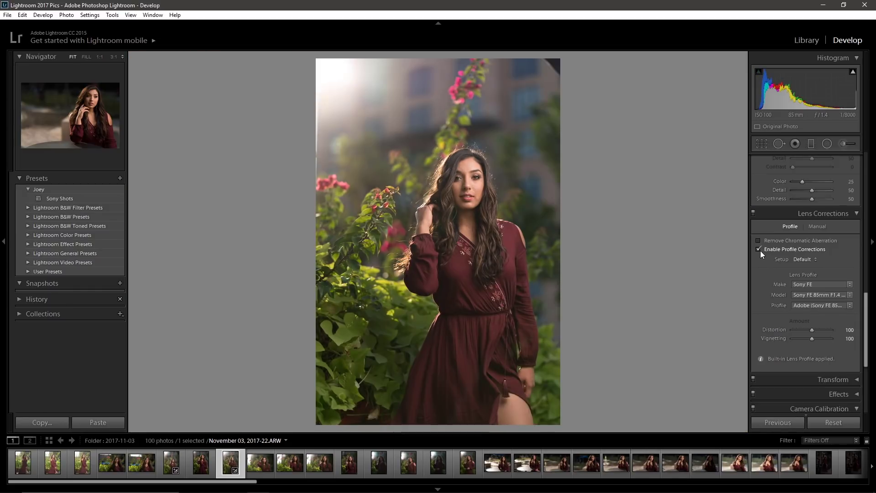
left_click(847, 339)
type("0")
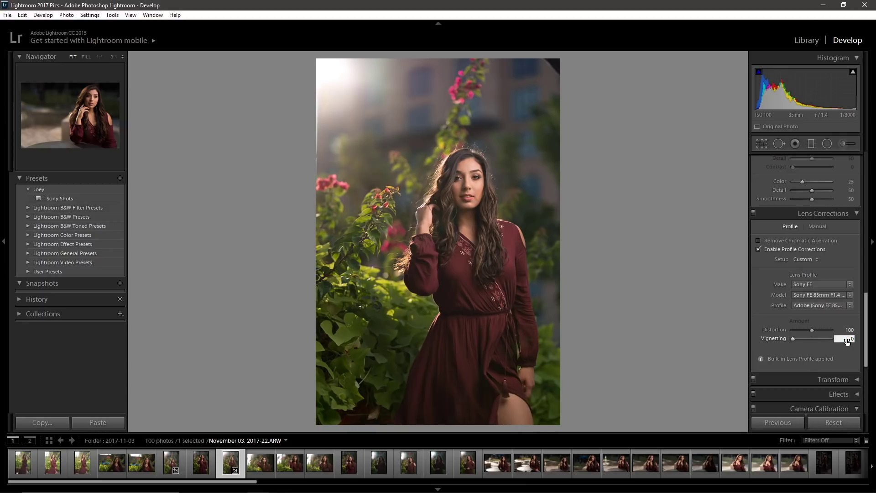
key("Return")
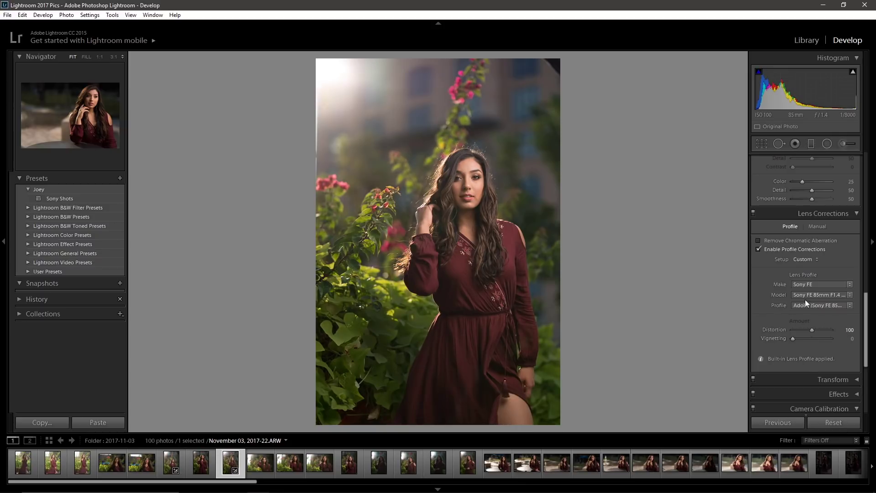
Set the Blue Primary saturation in the camera calibration to 60
left_click_drag(868, 302, 866, 348)
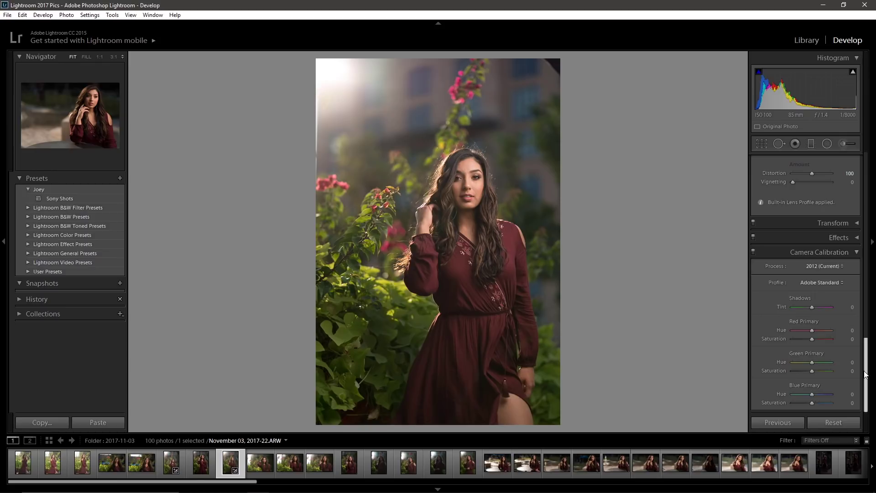
left_click(851, 403)
type("60")
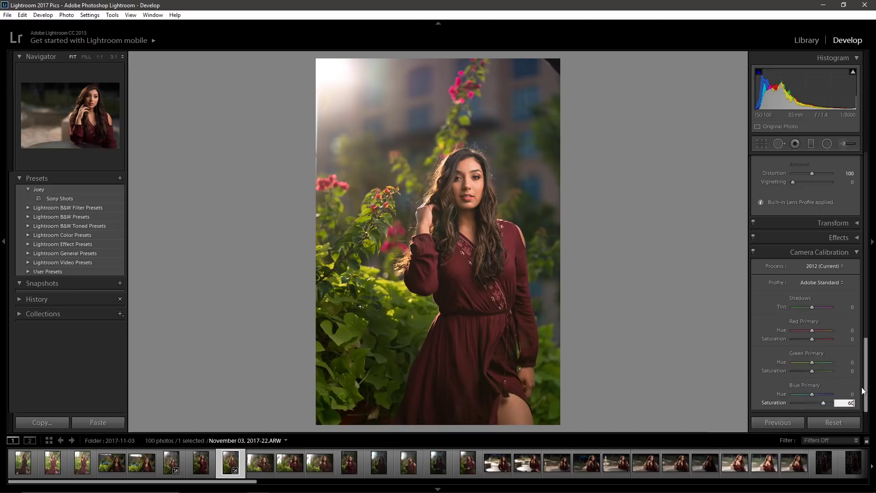
Set the photo's vibrance to +40 in the basic adjustments
left_click_drag(868, 385, 871, 236)
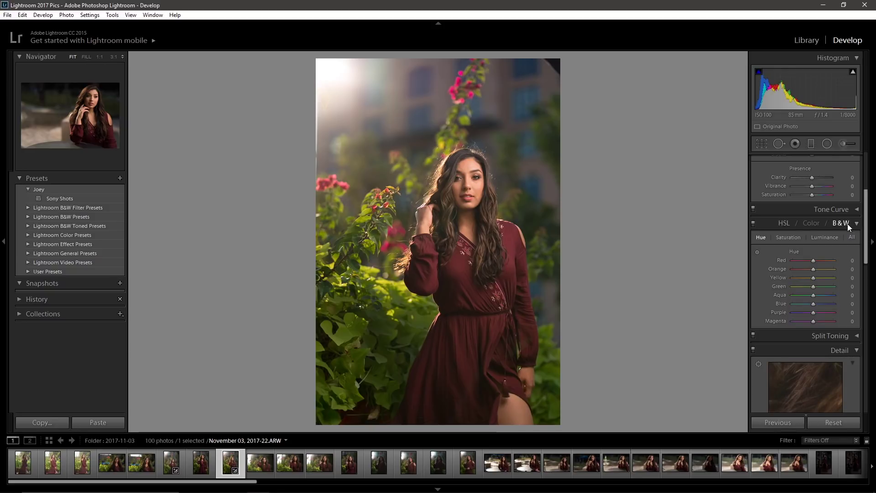
scroll(866, 194, "up", 3)
scroll(866, 193, "up", 1)
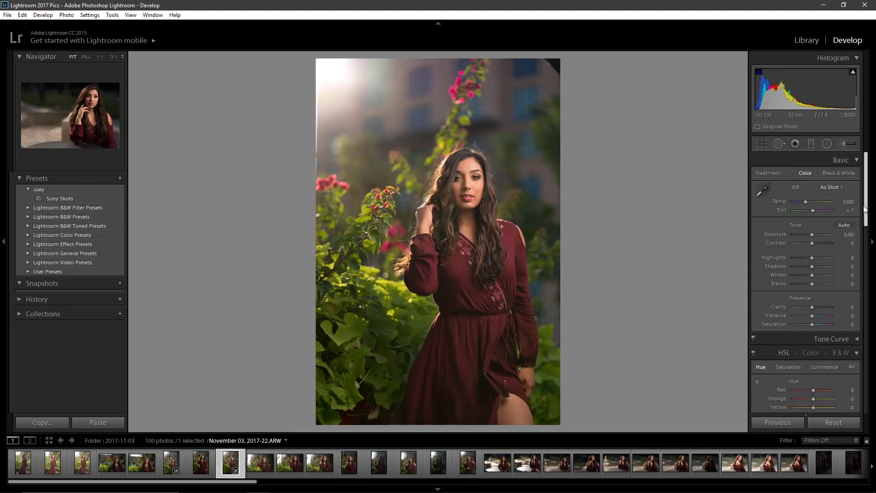
left_click(851, 315)
type("35")
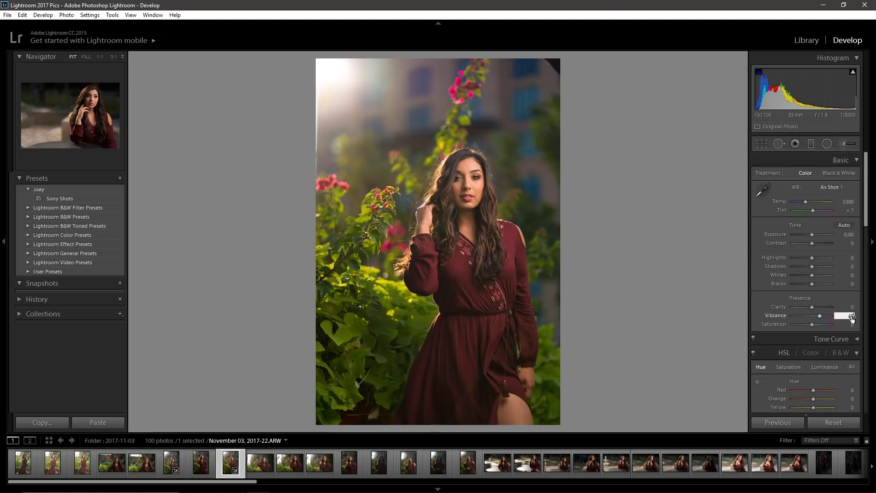
key("Return")
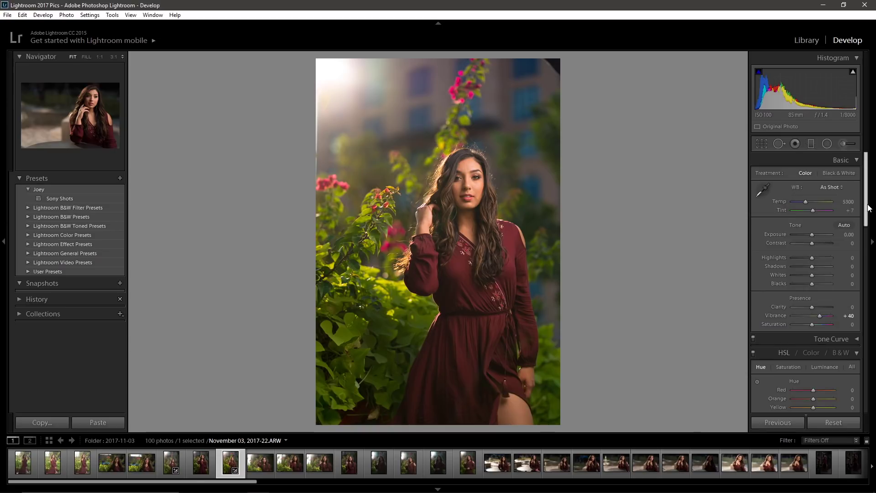
Set the HSL saturation of orange to -10 and of both aqua and blue to -40
scroll(869, 214, "down", 1)
left_click_drag(870, 214, 874, 253)
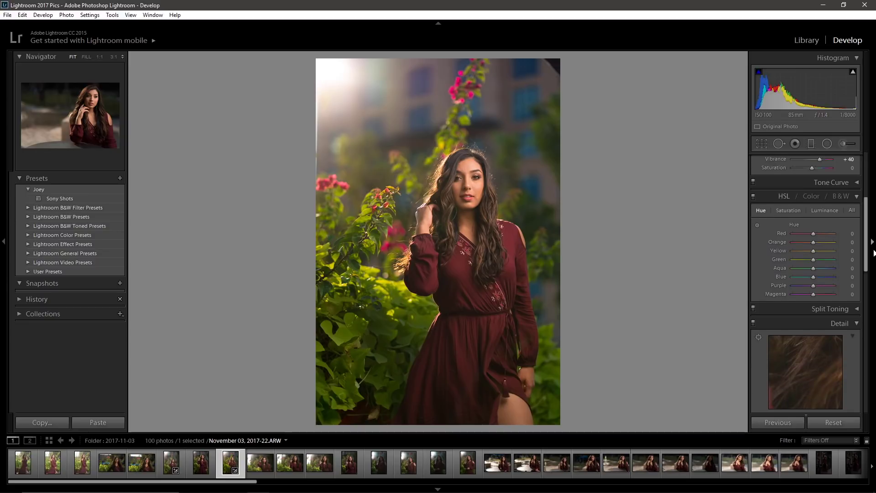
left_click(789, 211)
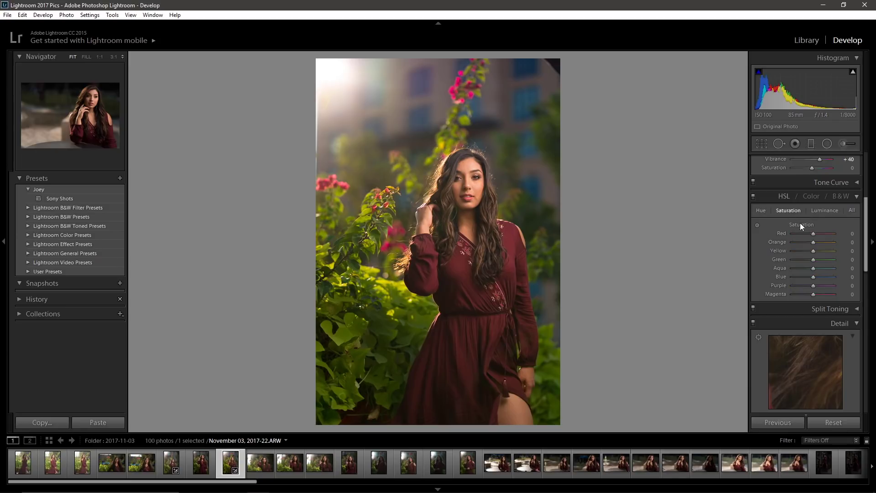
left_click(849, 243)
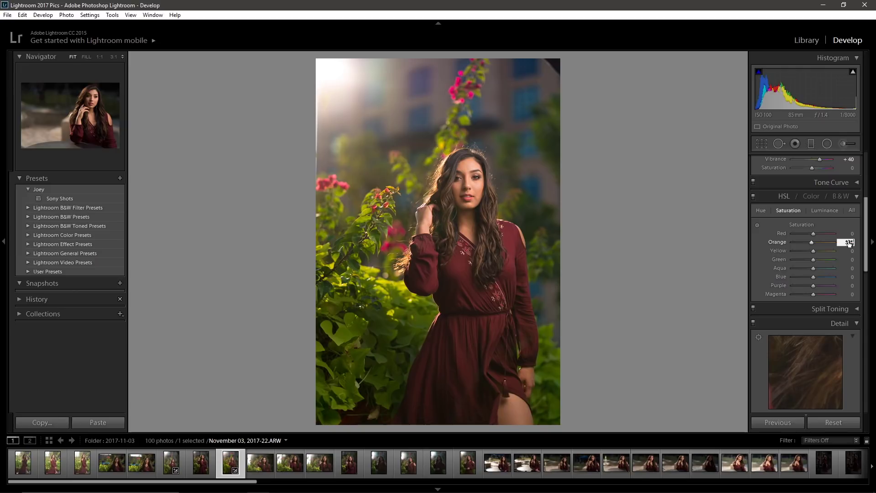
type("-10")
key("Return")
left_click(847, 268)
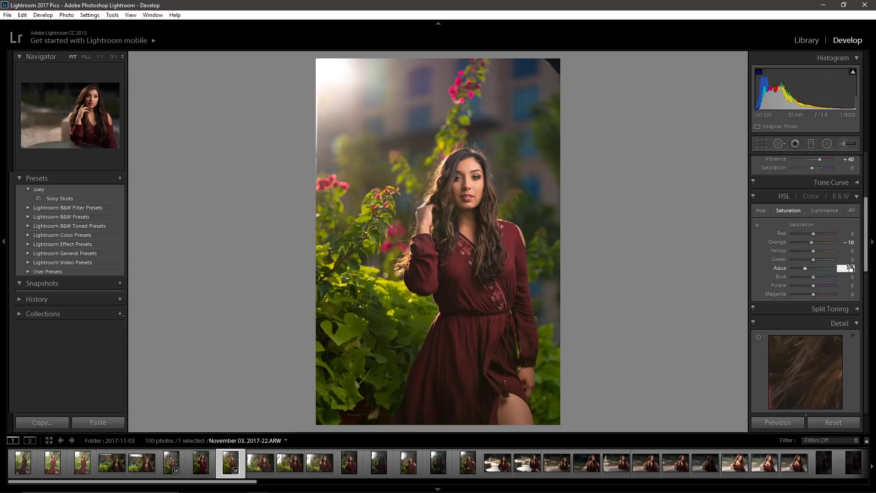
type("-40")
left_click(850, 277)
type("-40")
key("Return")
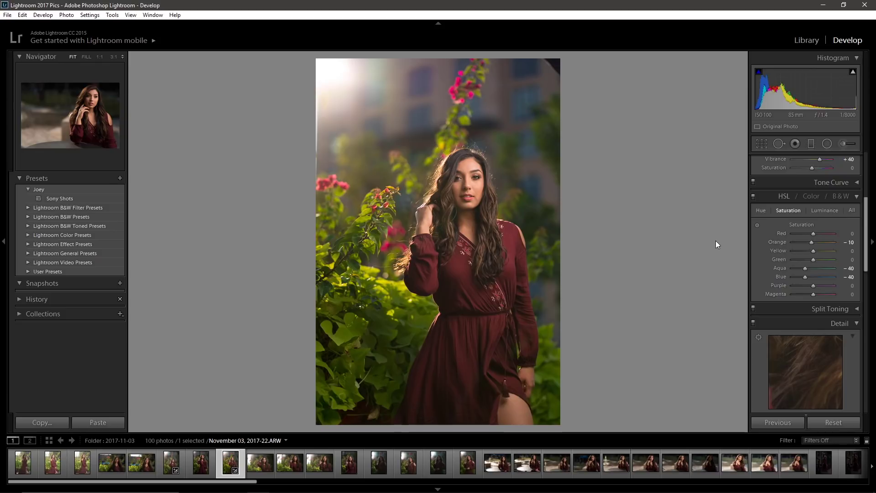
Compare the edited portrait with its original and set the white balance temperature to 5200
key("backslash")
key("backslash")
key("backslash")
scroll(853, 276, "up", 4)
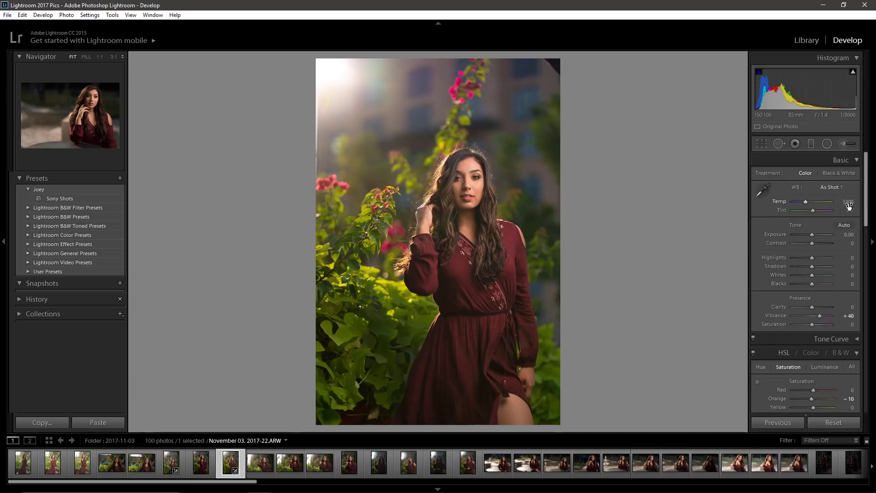
left_click_drag(849, 206, 840, 206)
left_click(838, 201)
type("5200")
key("Return")
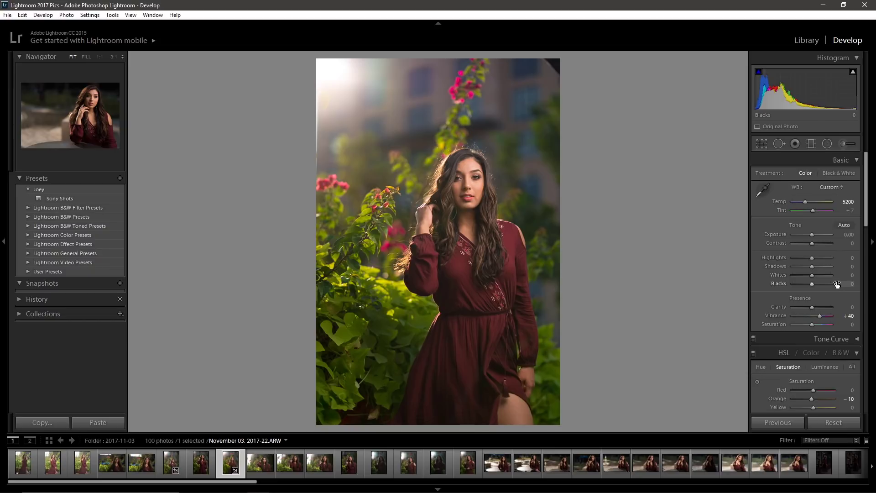
Lower the blacks to -60 and raise the exposure to +0.50
mouse_move(848, 284)
left_mouse_down()
mouse_move(816, 284)
mouse_move(843, 284)
left_mouse_up()
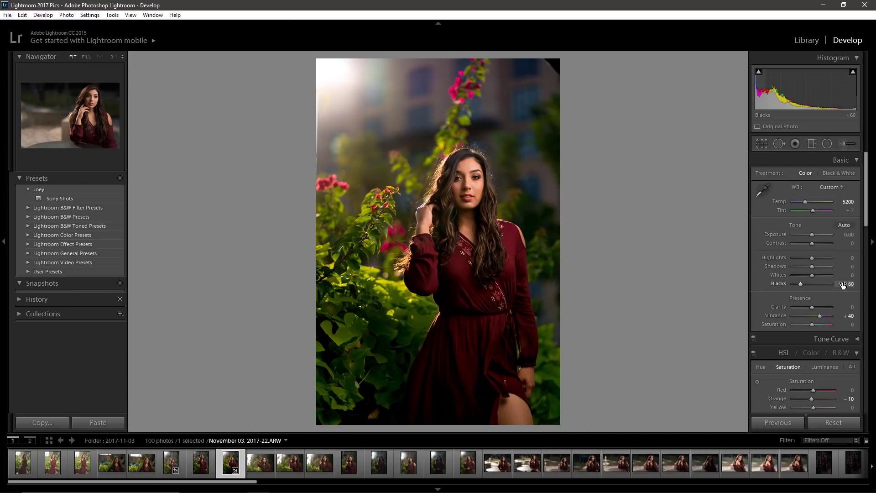
left_click(845, 234)
type(".5")
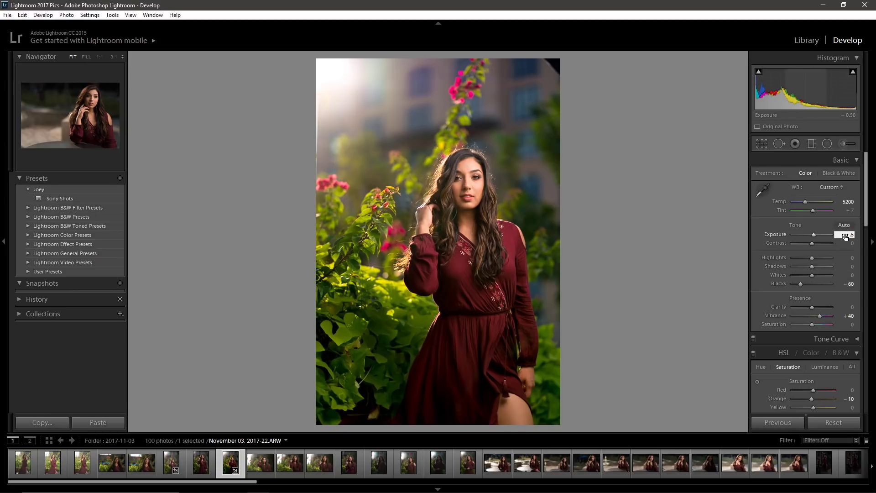
key("Return")
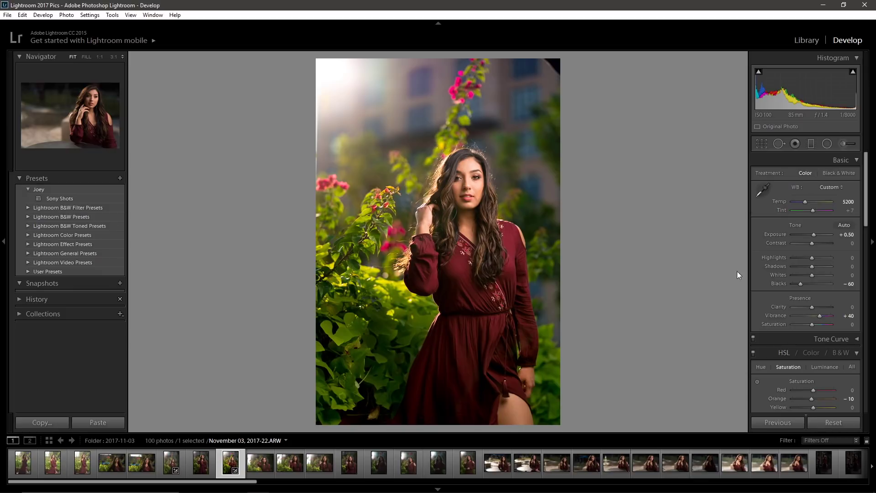
Set the highlights to -20 and the whites to -15
left_click(851, 258)
type("-20")
left_click(847, 275)
type("-15")
key("Return")
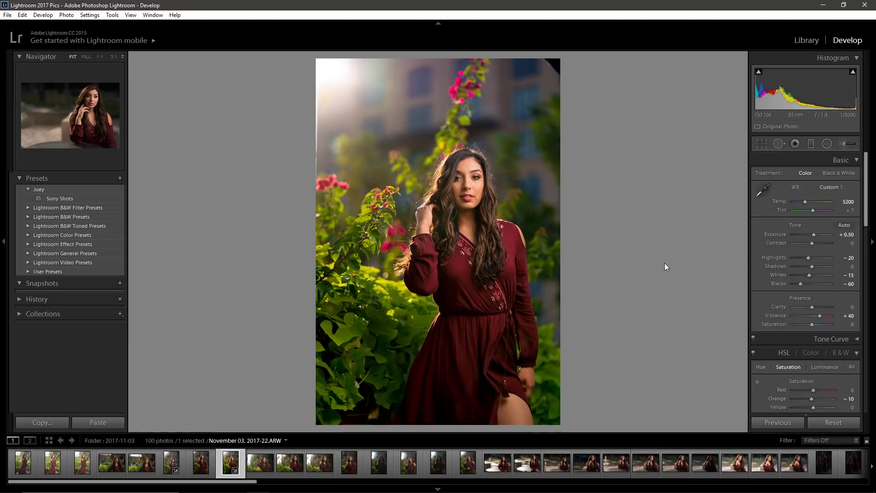
Examine the face up close and compare the whole portrait before and after the edits
left_click(481, 181)
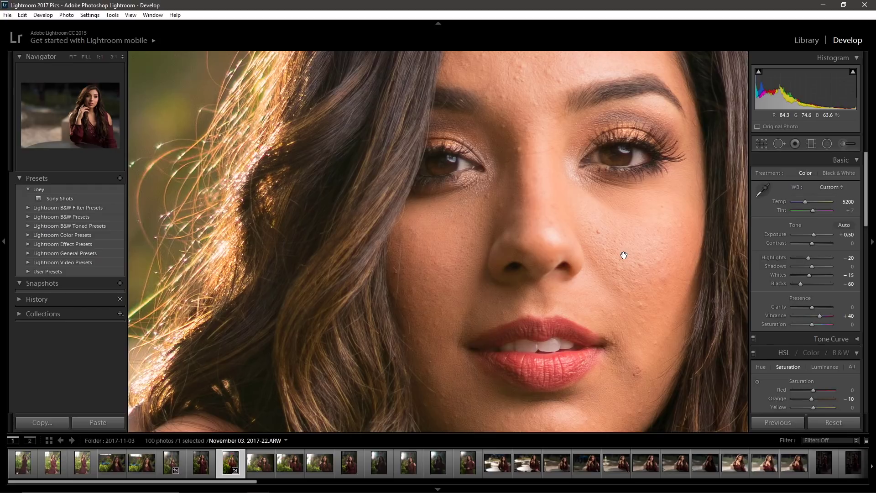
left_click(618, 254)
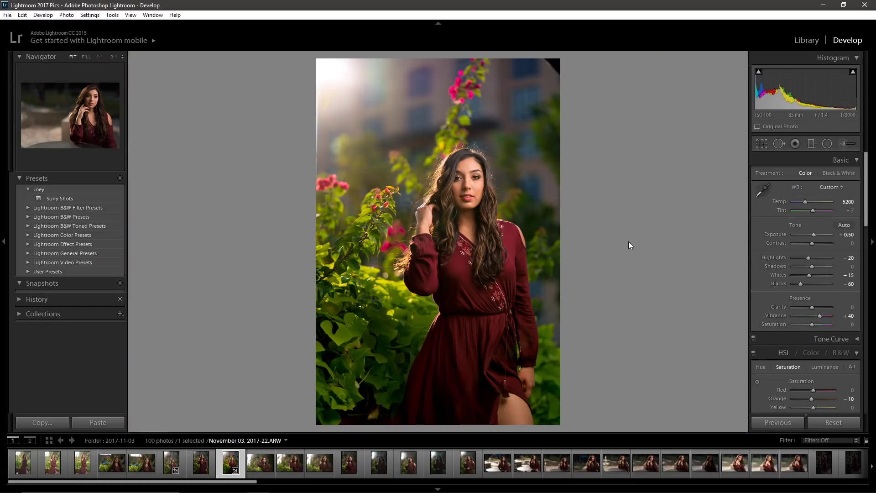
key("backslash")
key("backslash")
key("backslash")
key("backslash")
key("backslash")
key("backslash")
Set the HSL orange saturation to -14
left_click(850, 400)
type("-14")
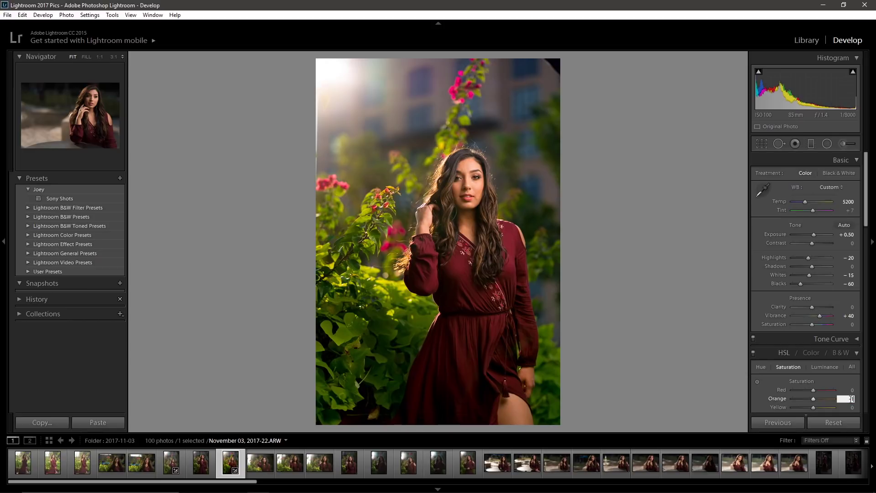
key("Return")
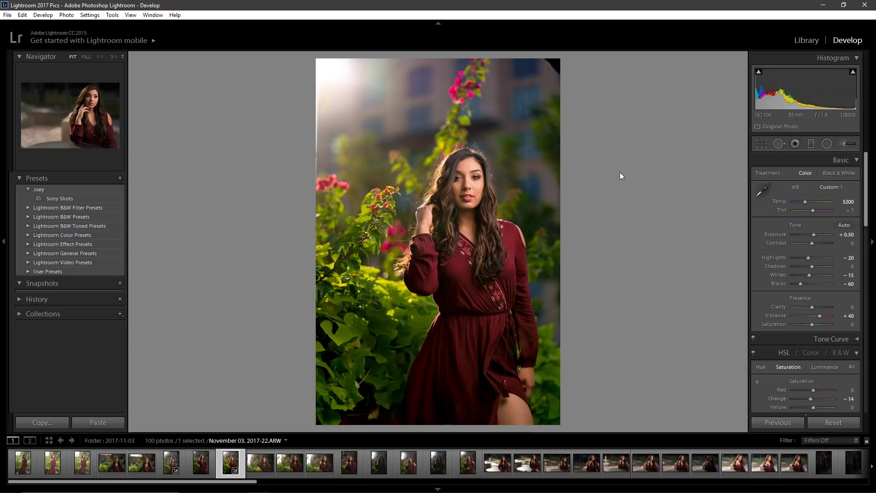
Crop the portrait tighter from its upper-left corner, keeping the original aspect ratio and cutting out the dark upper-right corner
key("r")
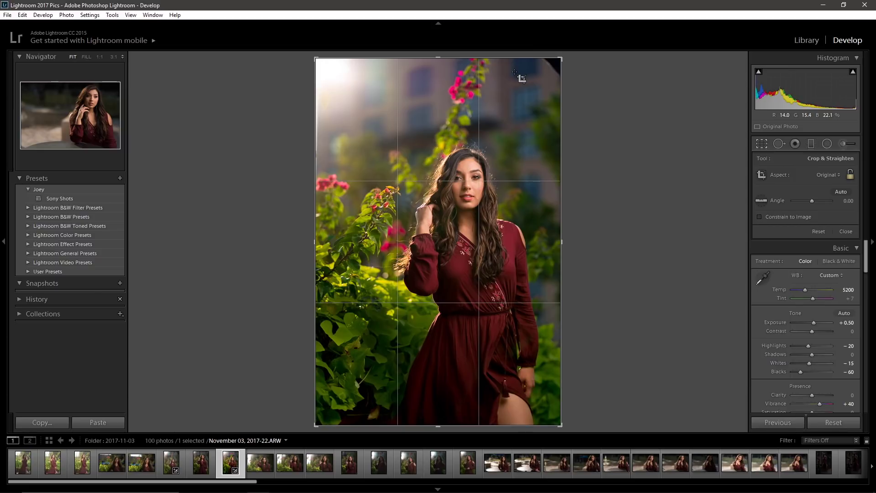
left_click_drag(315, 57, 324, 84)
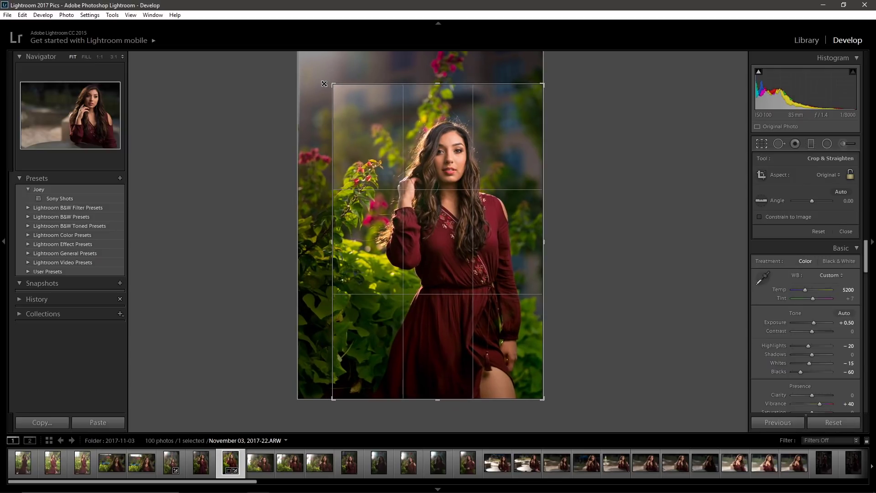
key("Return")
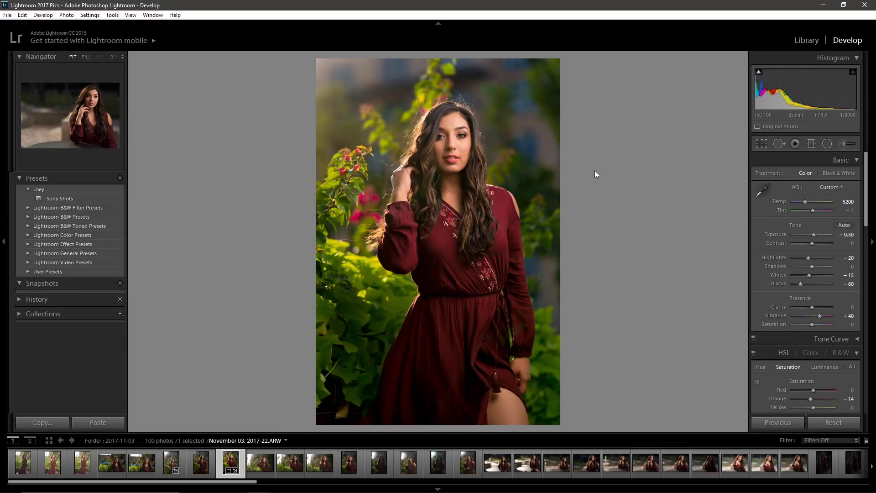
Open the portrait in Adobe Photoshop CC 2015 and add an empty layer above the background
right_click(503, 220)
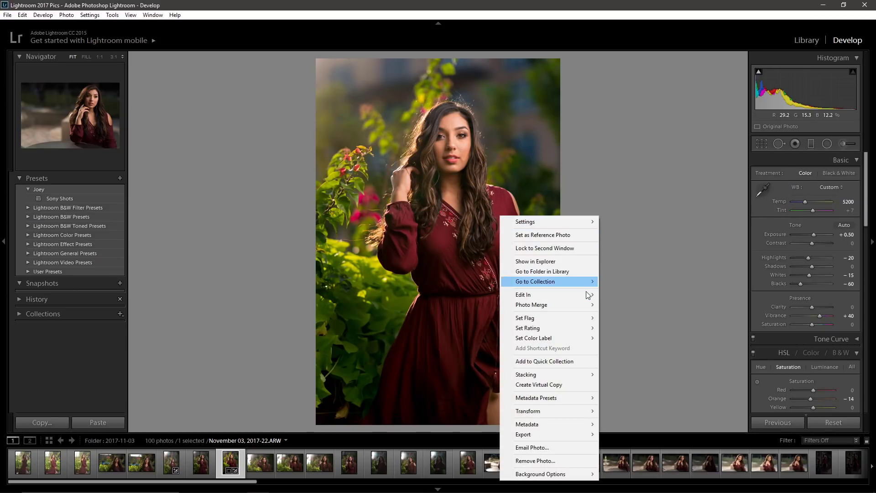
mouse_move(587, 294)
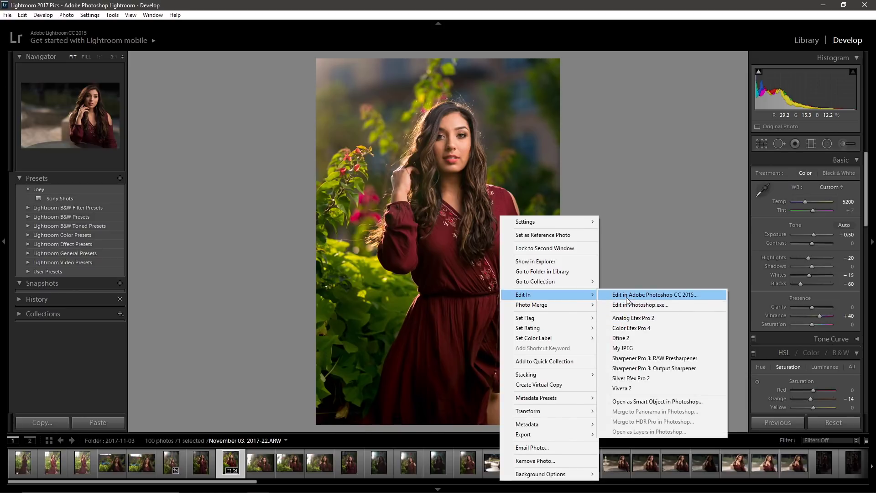
left_click(626, 297)
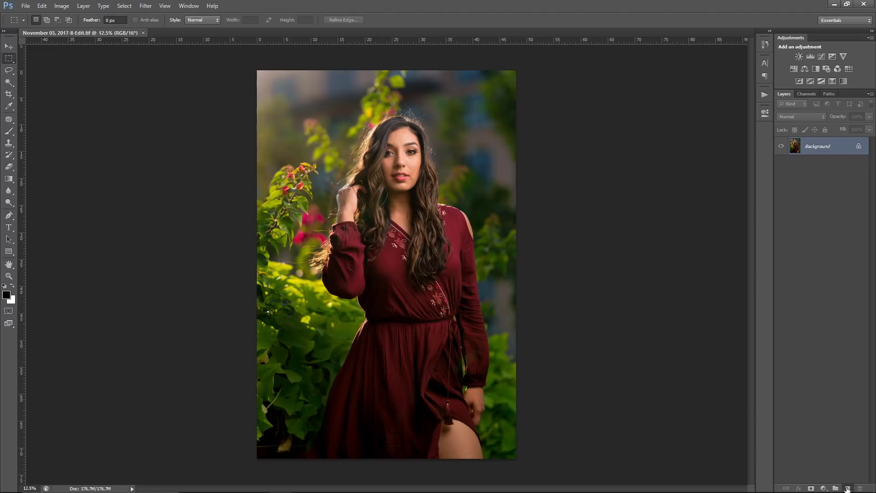
left_click(846, 487)
Heal the blemishes on the cheek and jaw with the Spot Healing Brush, using Proximity Match and sampling all layers
key("ctrl+plus")
key("ctrl+plus")
key("ctrl+plus")
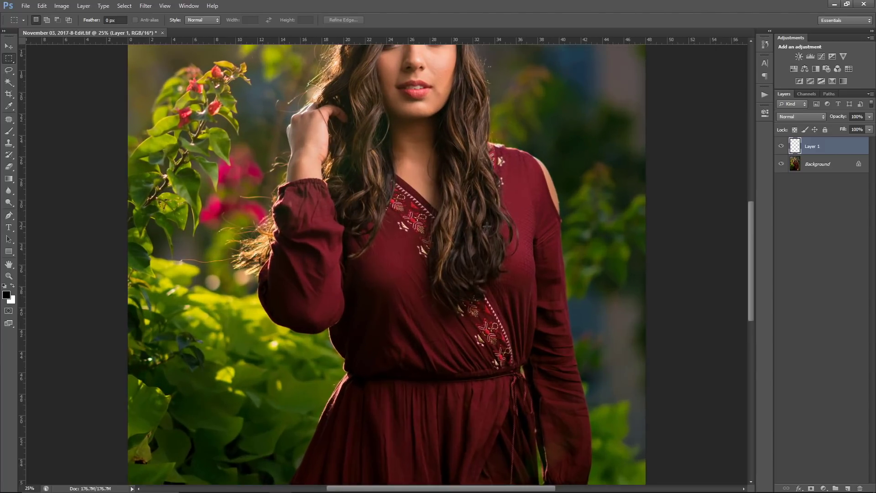
key("ctrl+plus")
key("ctrl+plus")
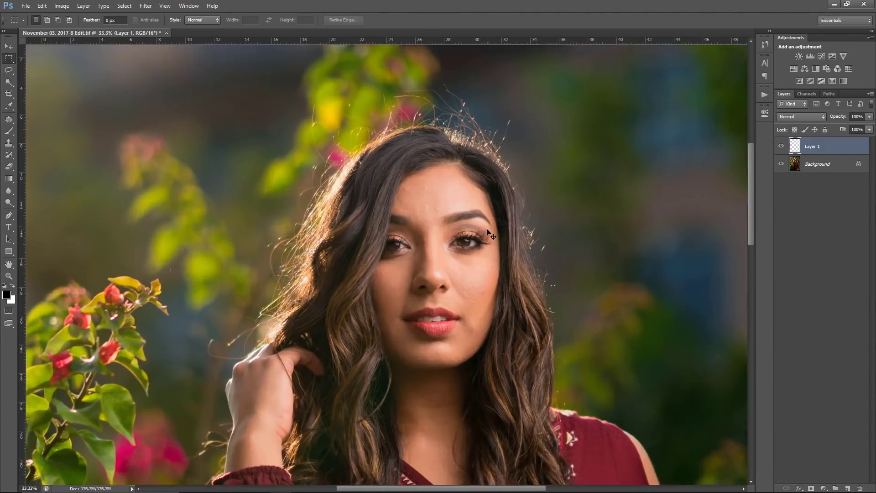
left_click_drag(473, 234, 445, 209)
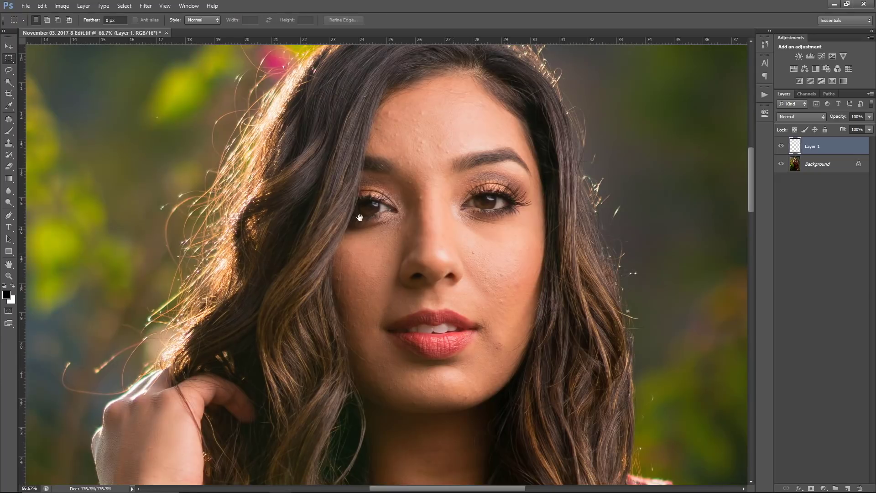
left_click(8, 119)
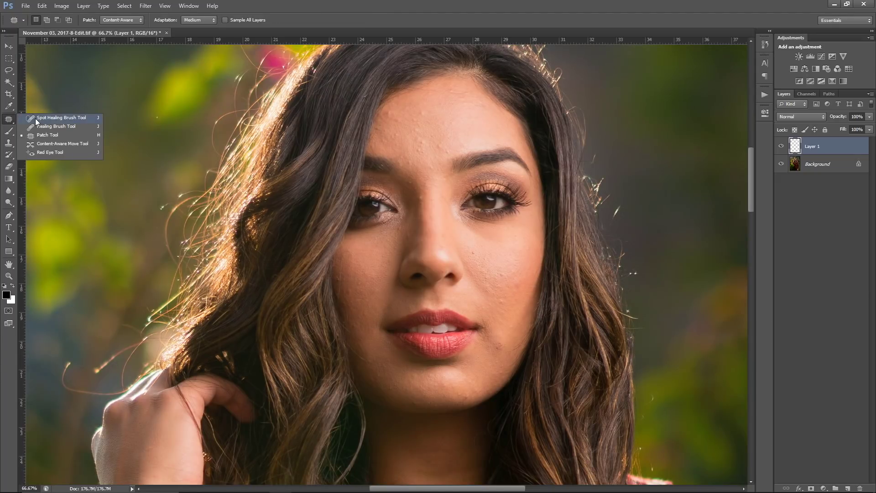
left_click(36, 119)
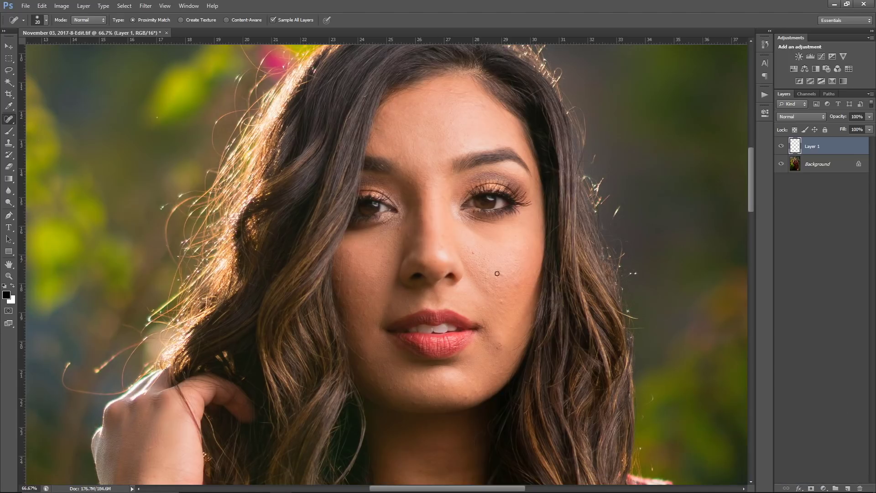
left_click(497, 348)
key("]")
left_click(379, 374)
Heal the small blemishes across the forehead, adjusting the Spot Healing Brush size to fit each spot
key("bracketleft")
mouse_move(451, 122)
left_mouse_down()
mouse_move(443, 122)
mouse_move(455, 123)
left_mouse_up()
key("bracketleft")
key("bracketright")
left_click_drag(466, 145, 450, 150)
key("bracketleft")
left_click_drag(453, 131, 455, 132)
key("bracketright")
Examine the healed skin in the wider portrait, from the face down to the dress
key("ctrl+minus")
key("ctrl+minus")
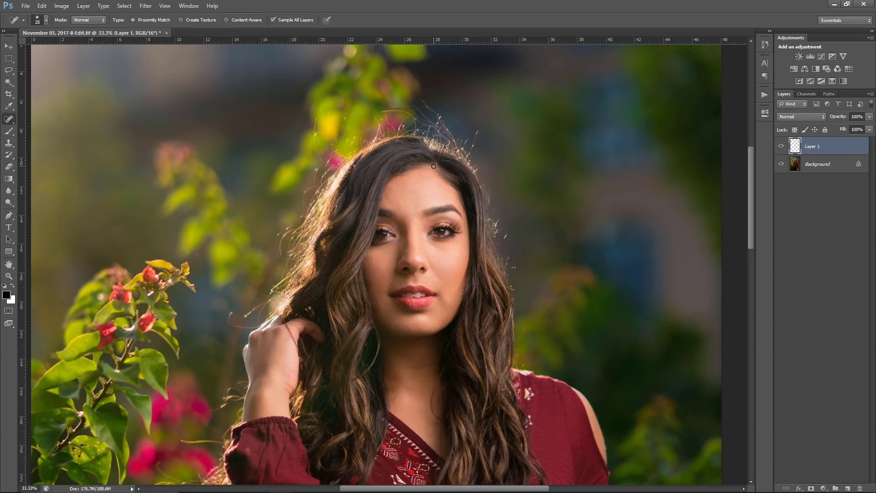
scroll(434, 166, "down", 2)
scroll(433, 166, "down", 1)
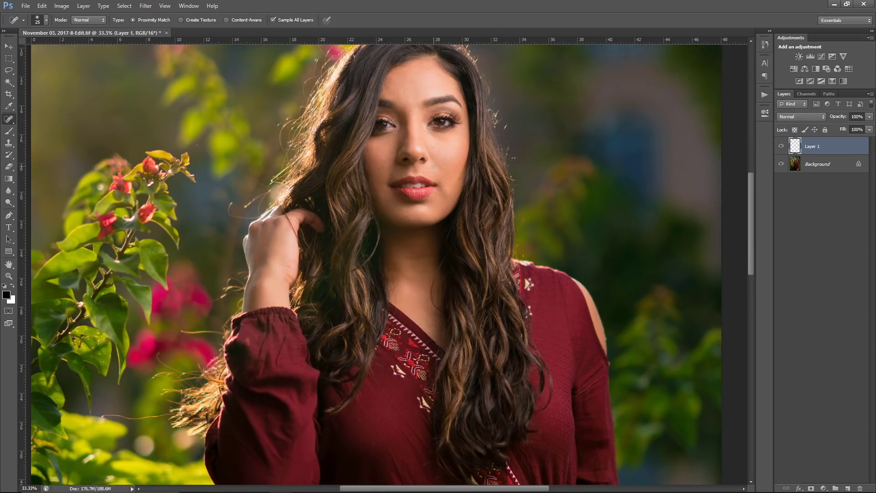
scroll(434, 166, "down", 1)
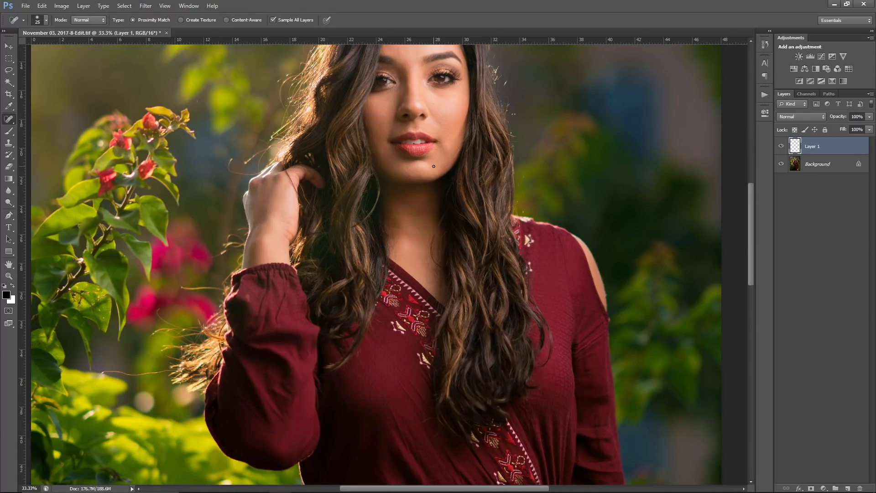
scroll(434, 166, "down", 1)
scroll(433, 166, "up", 1)
key("ctrl+minus")
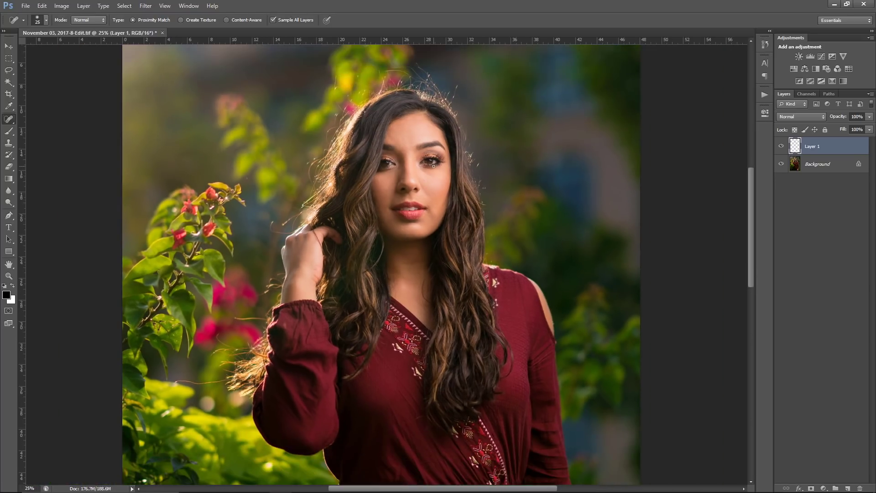
scroll(434, 165, "up", 1)
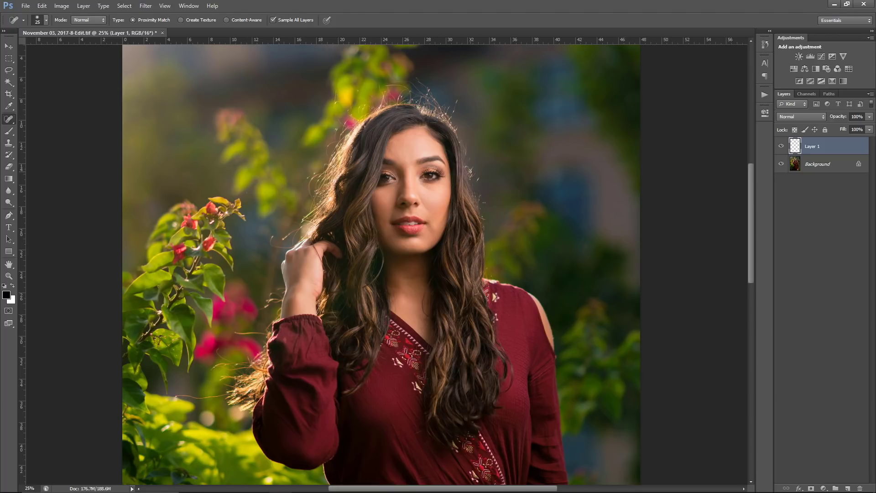
Retouch the long stray hair beside the raised sleeve with the Patch Tool, using Content-Aware and all layers, and switch to the Clone Stamp
left_click(13, 120)
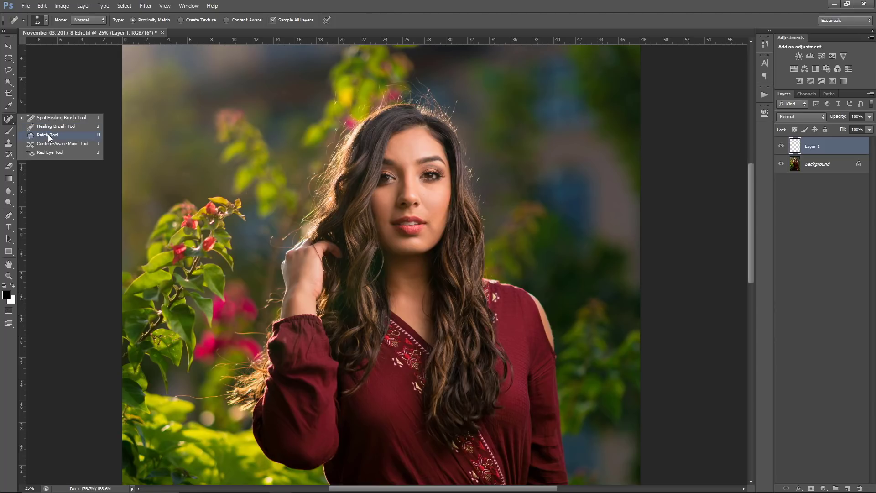
left_click(12, 121)
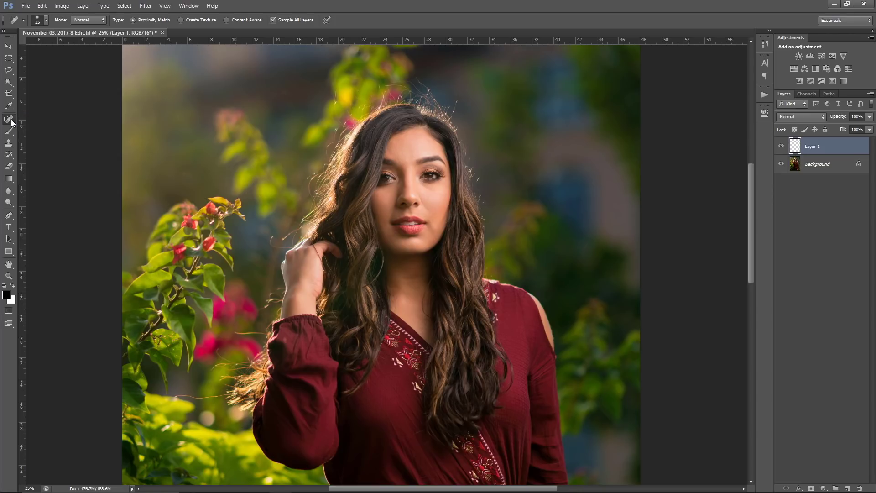
scroll(234, 349, "up", 4)
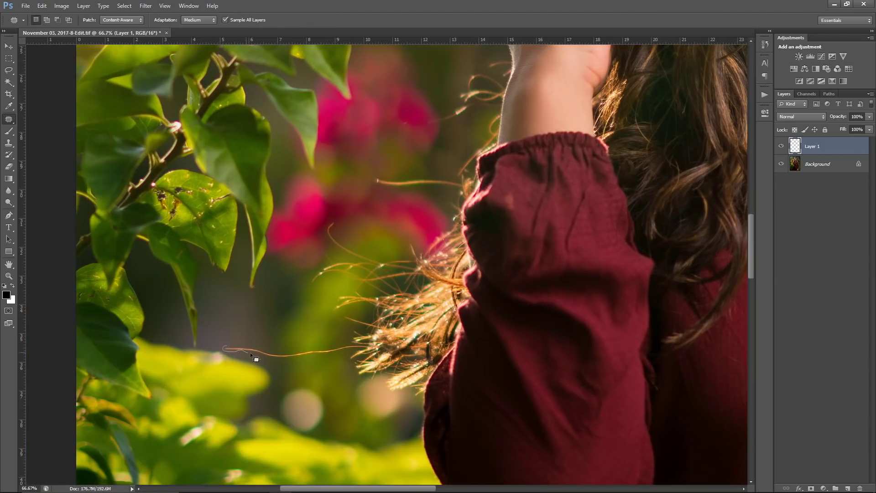
key("s")
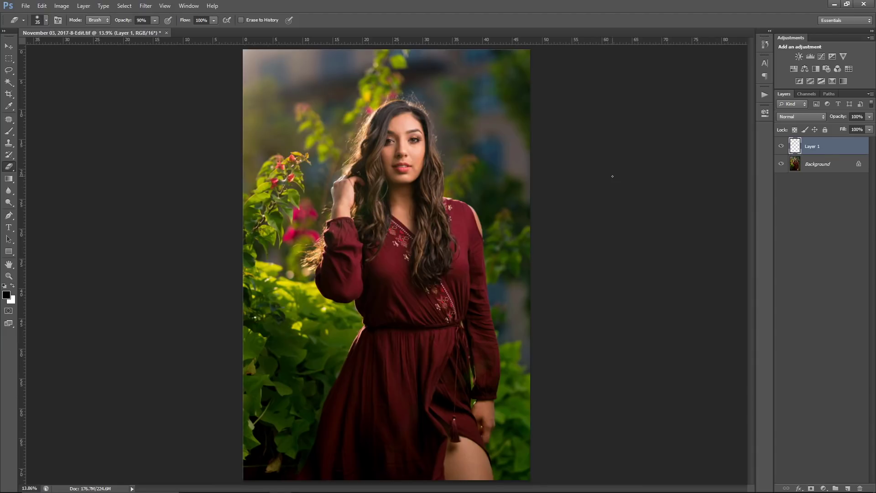
Examine the flyaway hair above the head and compare the portrait with the retouching layer hidden and shown
scroll(502, 188, "up", 3)
scroll(502, 189, "up", 2)
scroll(456, 191, "up", 2)
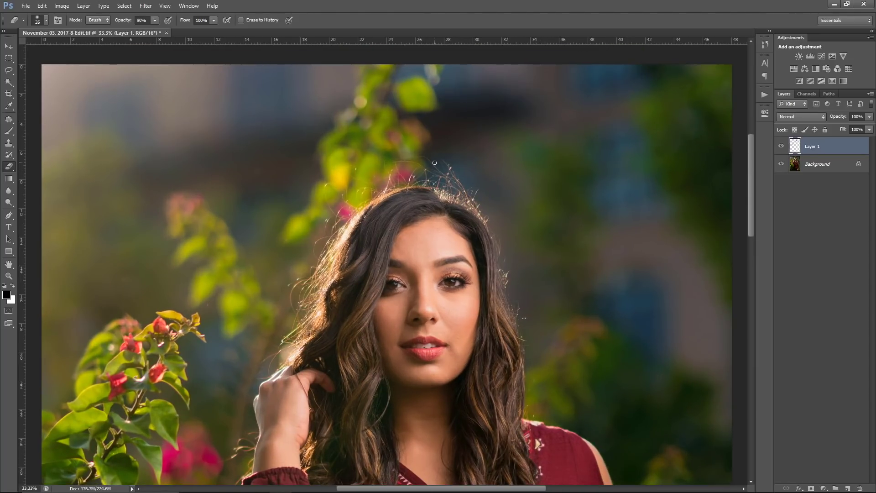
scroll(434, 163, "up", 1)
scroll(429, 162, "up", 1)
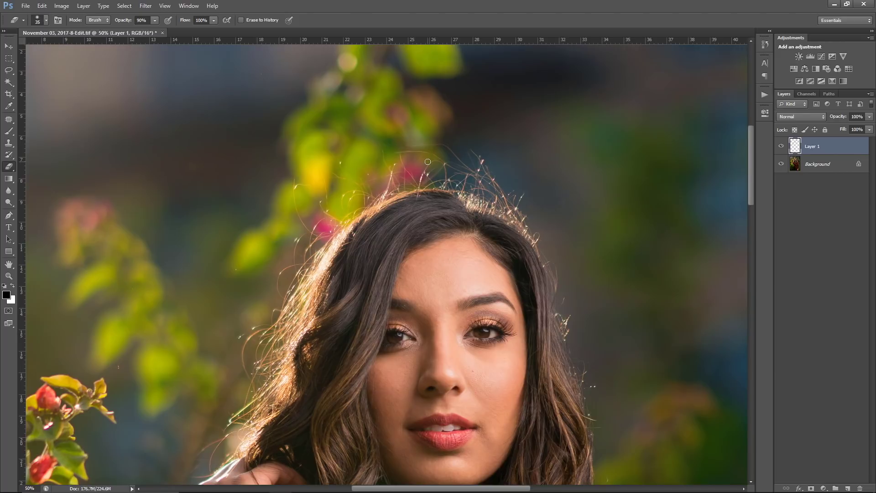
scroll(428, 161, "up", 1)
scroll(438, 155, "up", 2)
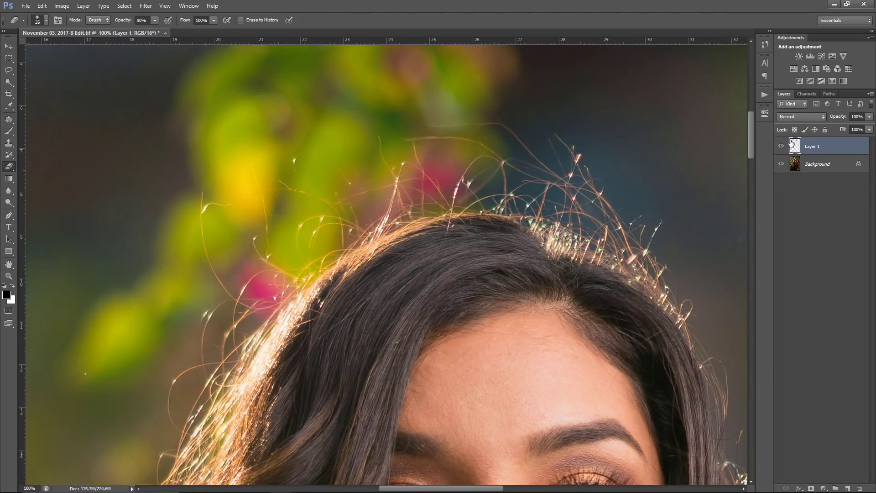
key("ctrl+0")
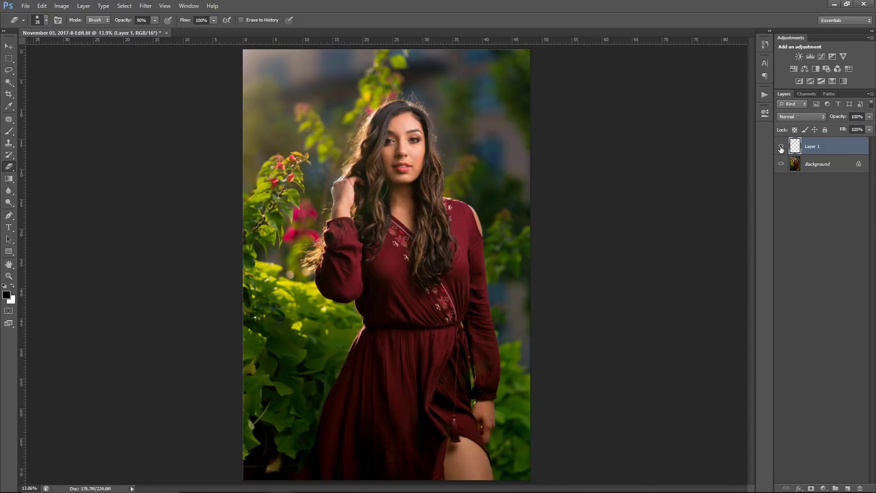
left_click(781, 147)
left_click(781, 147)
scroll(510, 168, "up", 1)
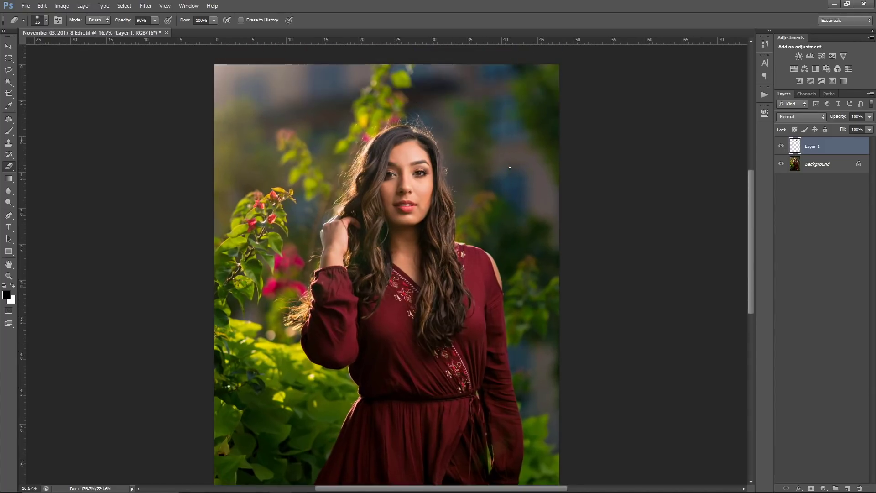
scroll(510, 168, "up", 1)
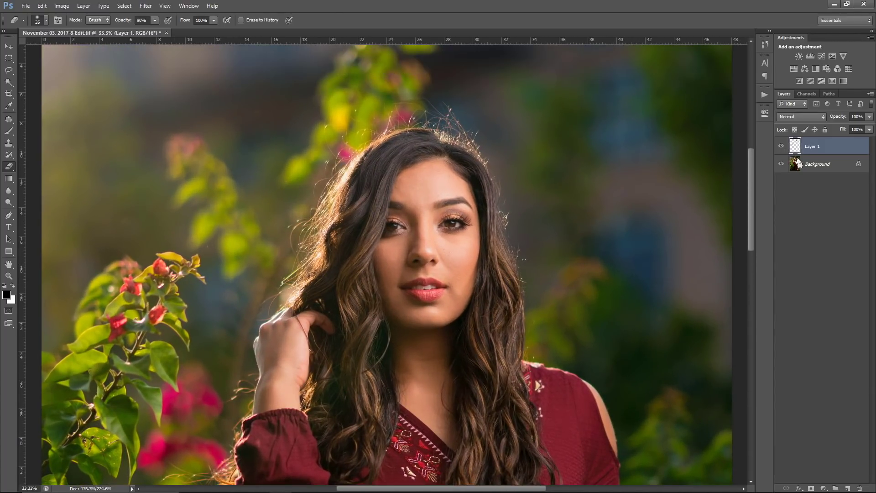
key("ctrl+0")
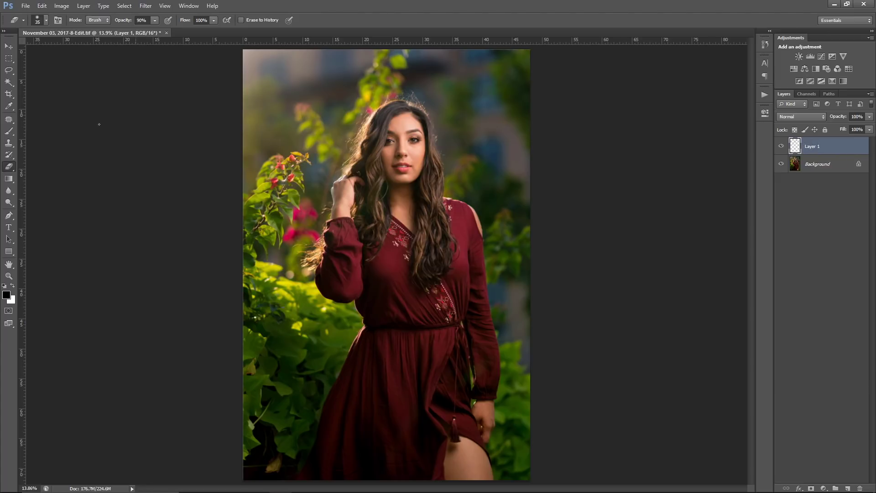
left_click(9, 123)
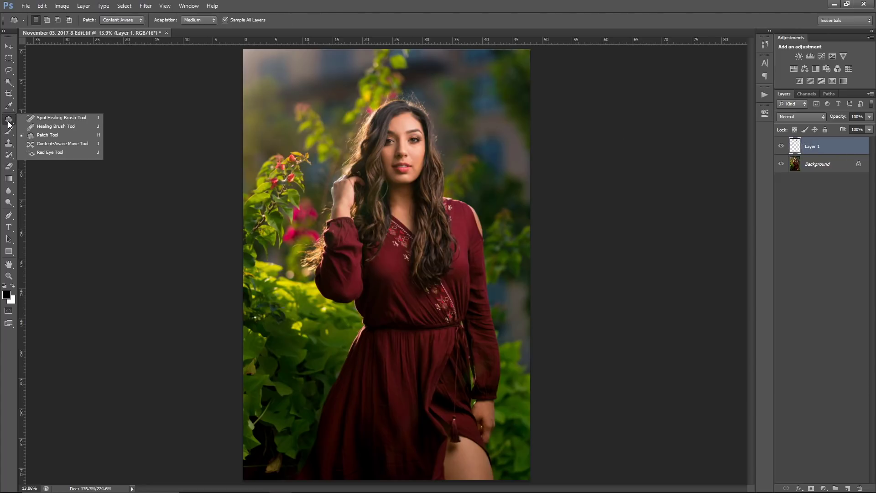
left_click(38, 121)
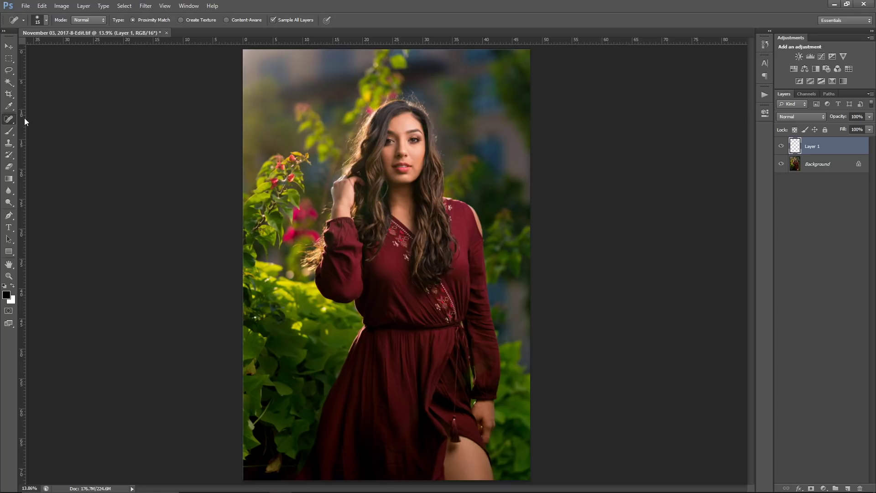
left_click(9, 146)
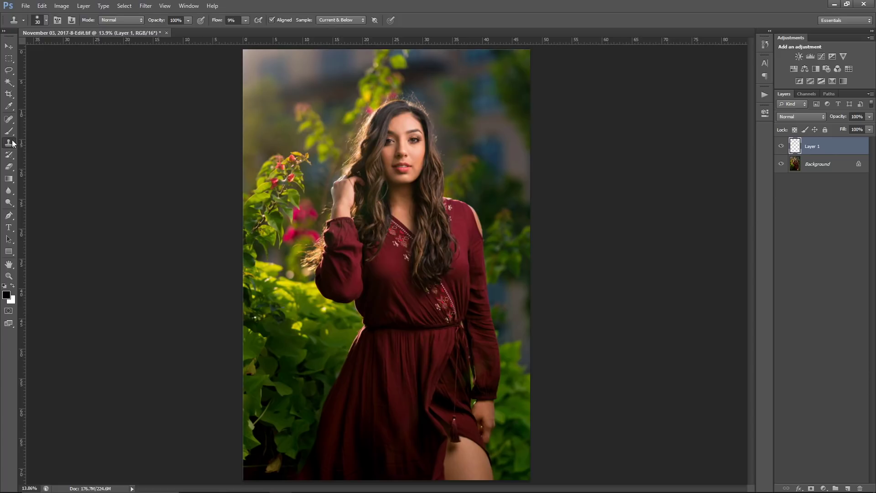
left_click(9, 119)
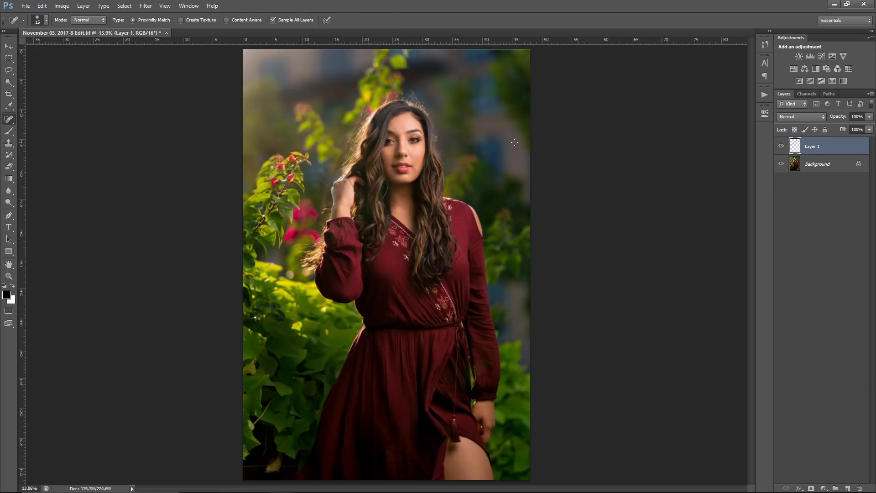
Add a Curves adjustment layer with the midpoint raised to brighten the image, and invert its mask to black
scroll(515, 142, "up", 1)
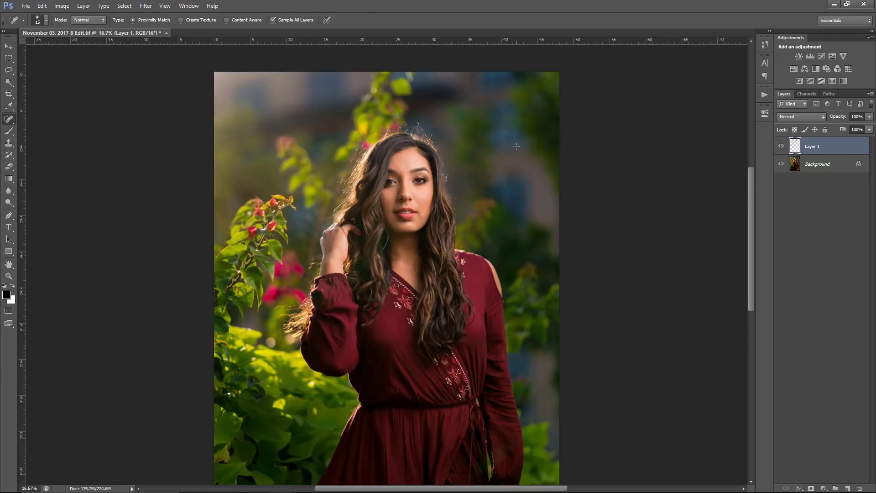
scroll(515, 144, "up", 1)
scroll(516, 146, "down", 1)
scroll(578, 190, "up", 1)
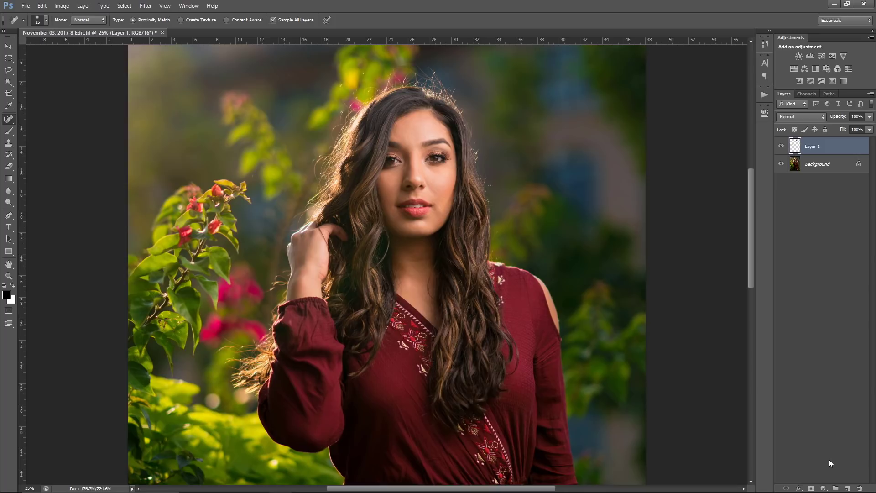
left_click(823, 488)
left_click(821, 345)
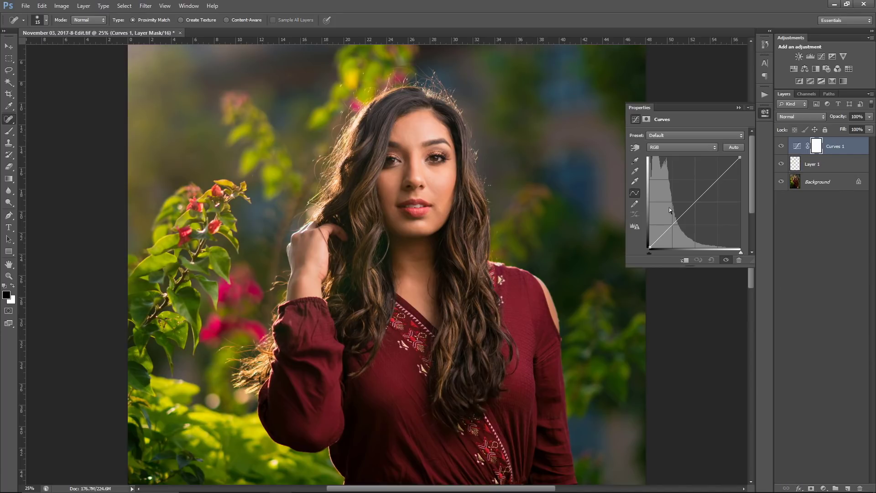
left_click_drag(695, 203, 696, 180)
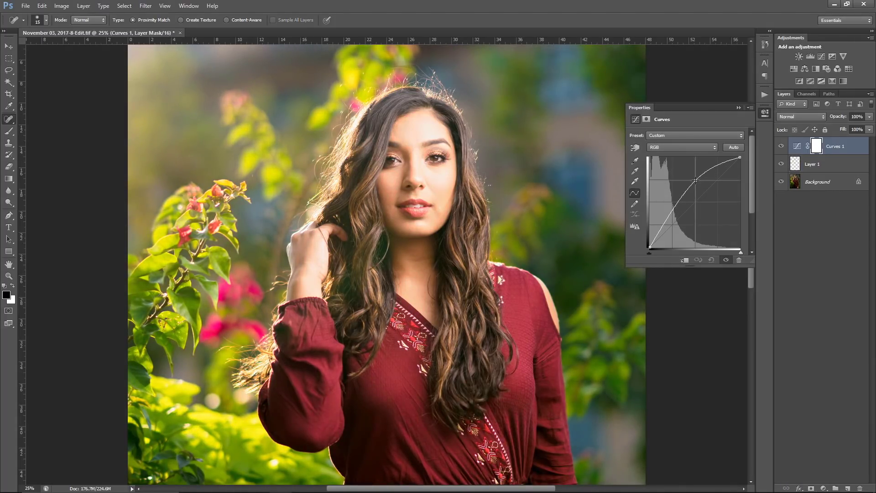
left_click(739, 107)
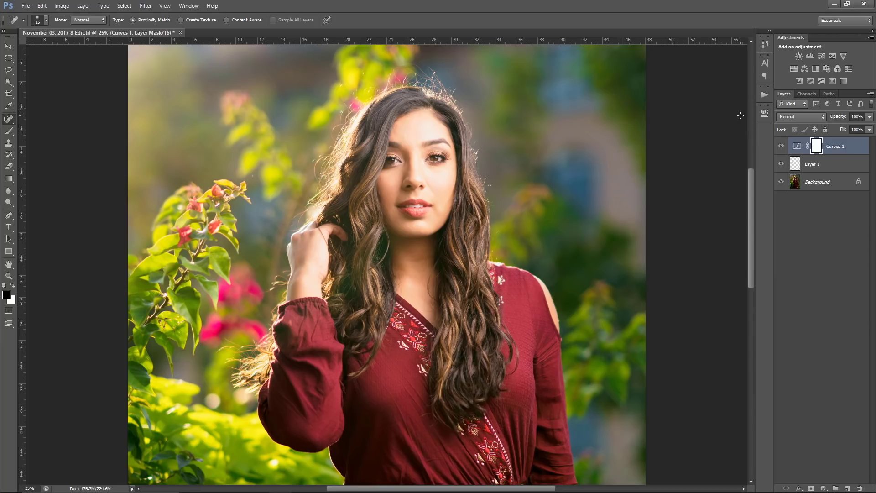
key("ctrl+i")
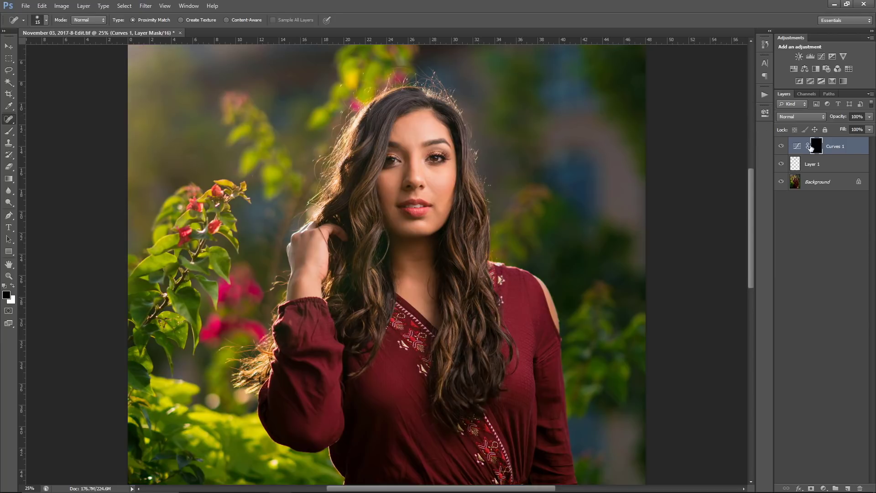
Add a second Curves adjustment layer with the midpoint lowered to darken the image, and invert its mask to black
left_click(828, 487)
left_click(821, 341)
left_click_drag(710, 187, 695, 225)
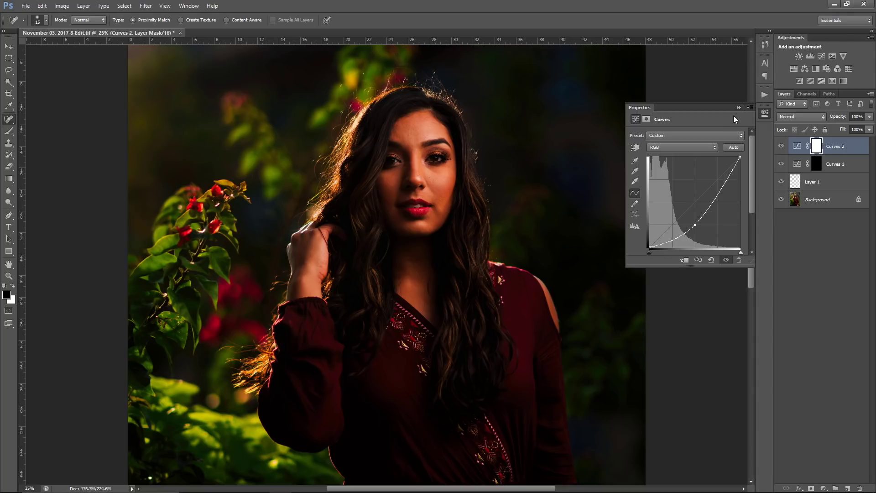
left_click(738, 107)
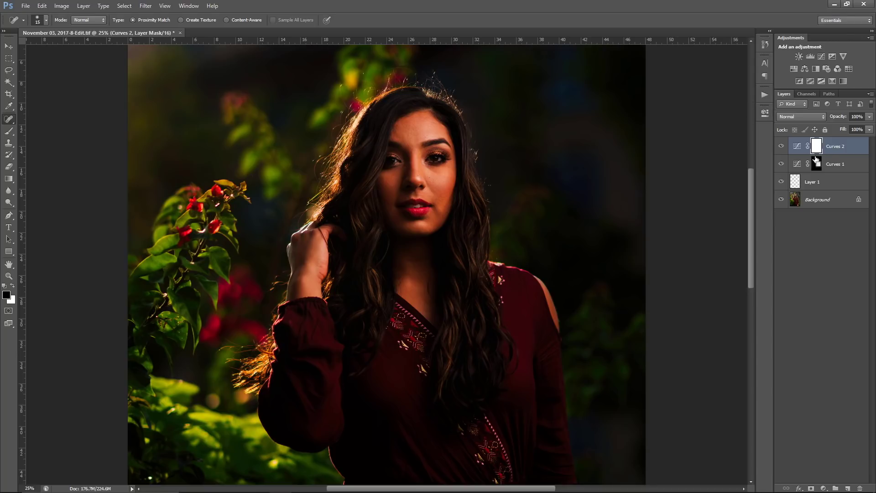
key("ctrl+i")
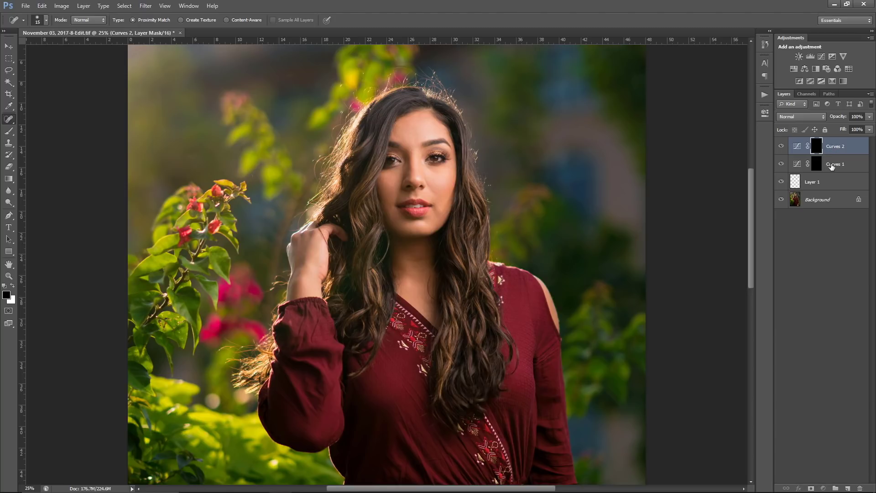
Rename the brightening Curves layer to dodge, the darkening one to burn, and the retouching layer to distraction
double_click(832, 164)
type("dodge")
key("shift+Tab")
type("burn")
double_click(813, 181)
type("distraction")
key("Return")
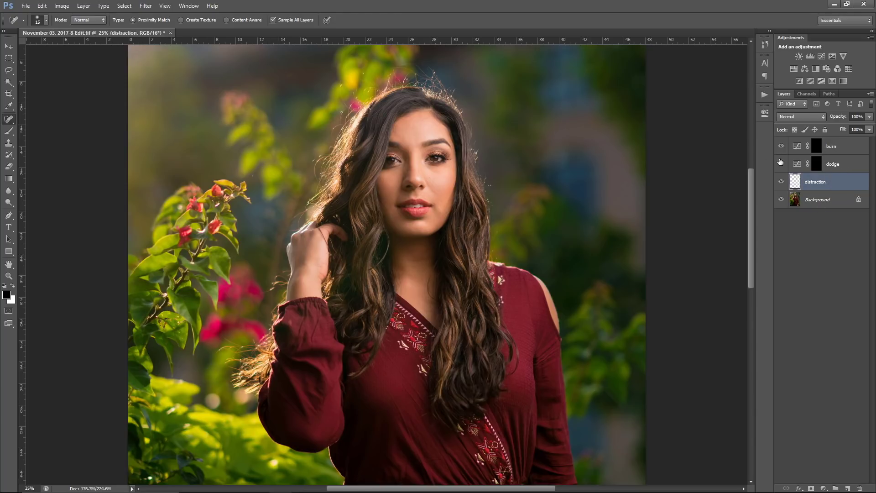
Add a Black & White adjustment layer above the burn layer with Reds at -26 and Yellows at -33
left_click(832, 147)
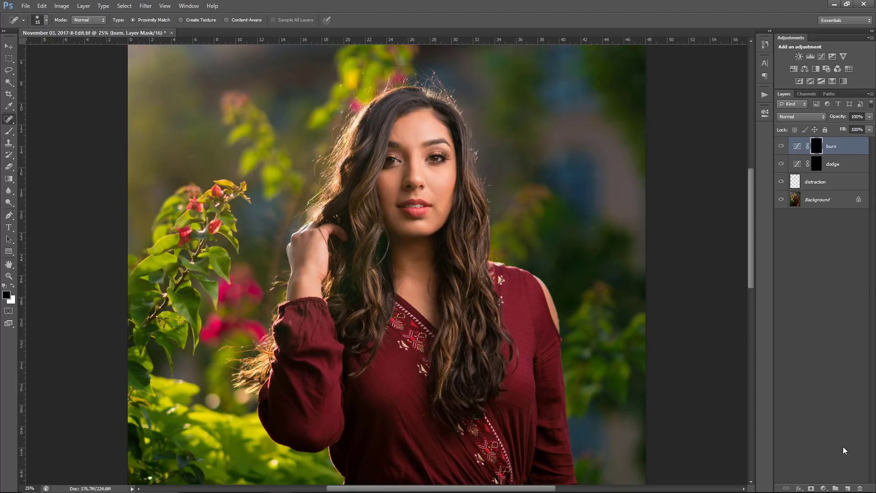
left_click(823, 489)
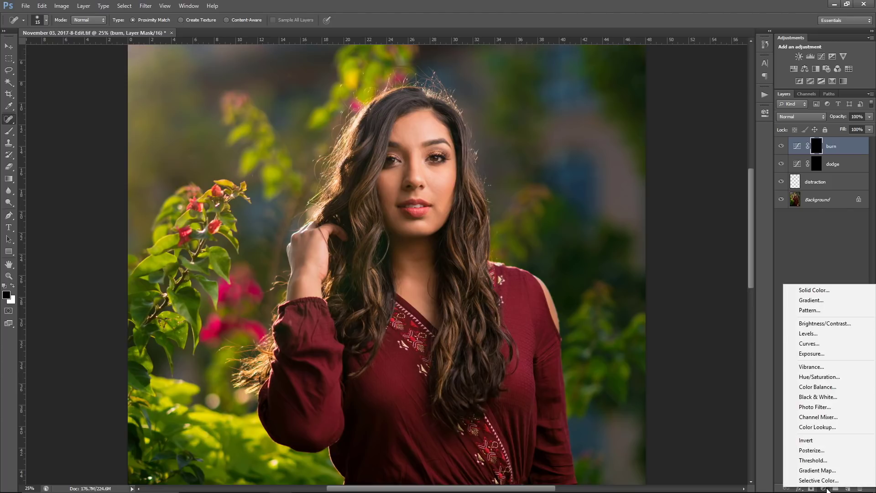
left_click(839, 396)
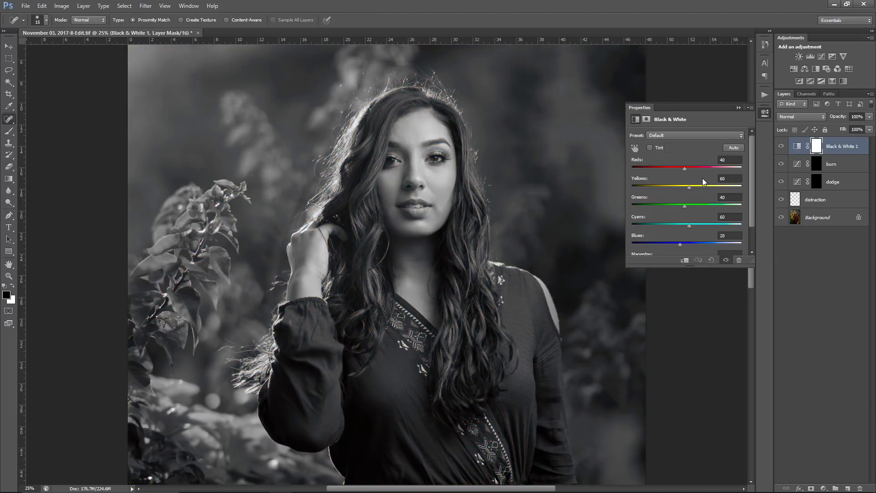
left_click_drag(685, 169, 667, 178)
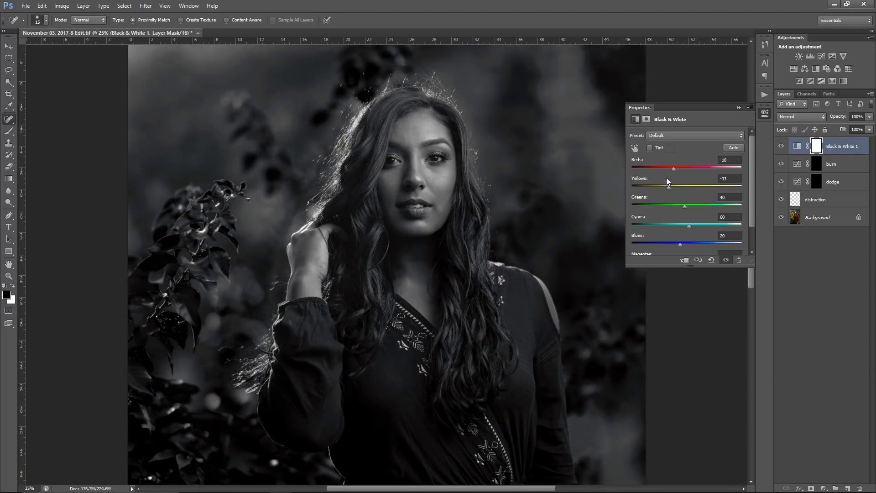
left_click(670, 171)
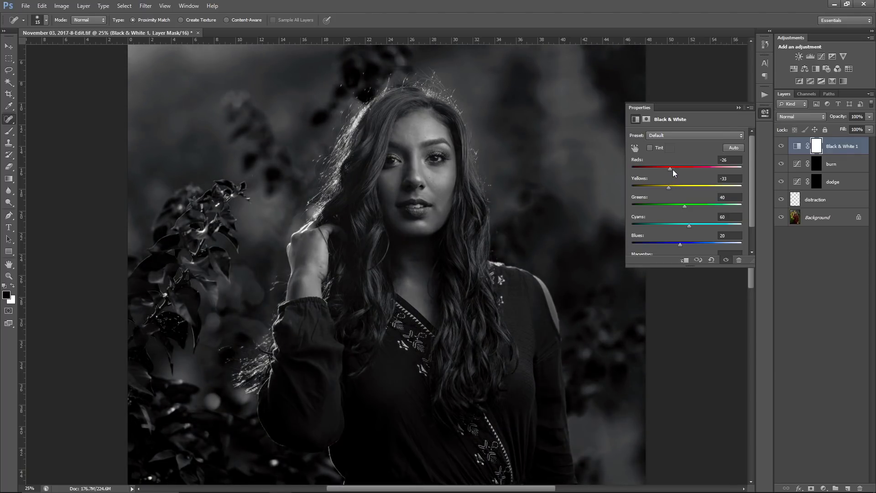
left_click(738, 107)
Target the dodge layer's mask and set up the Brush at 100 px with white as the foreground colour
key("ctrl+plus")
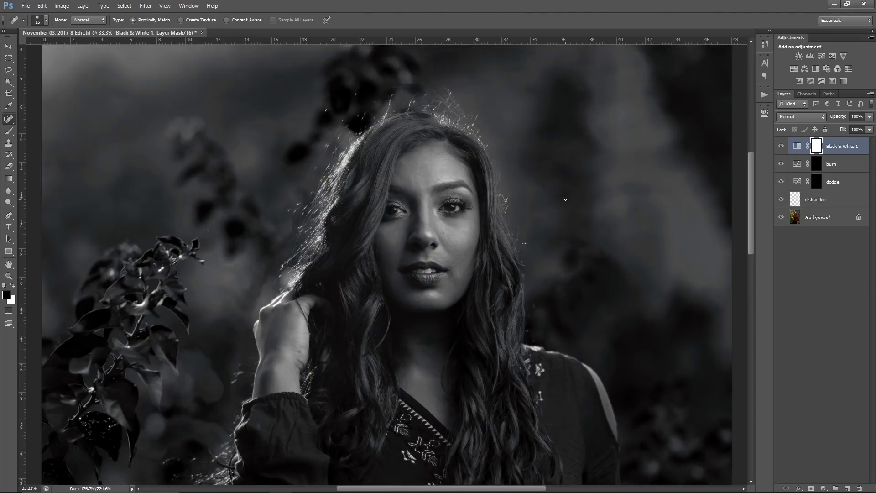
key("ctrl+plus")
key("ctrl+plus")
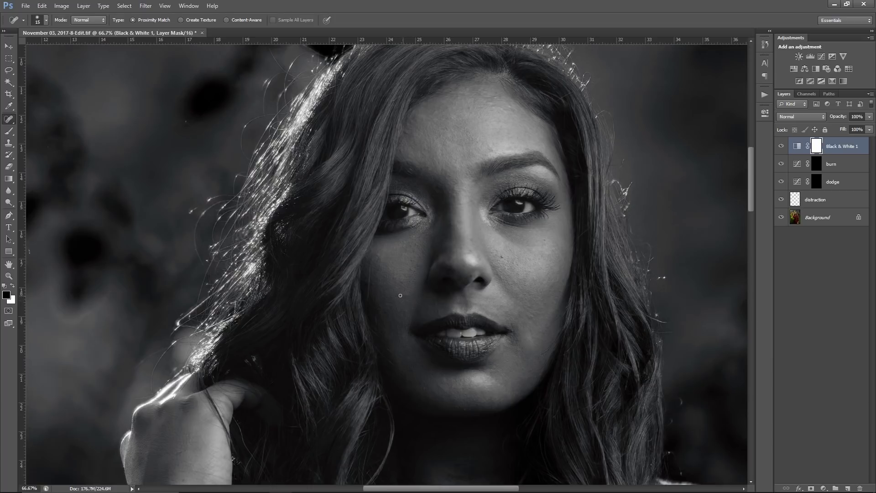
left_click(815, 183)
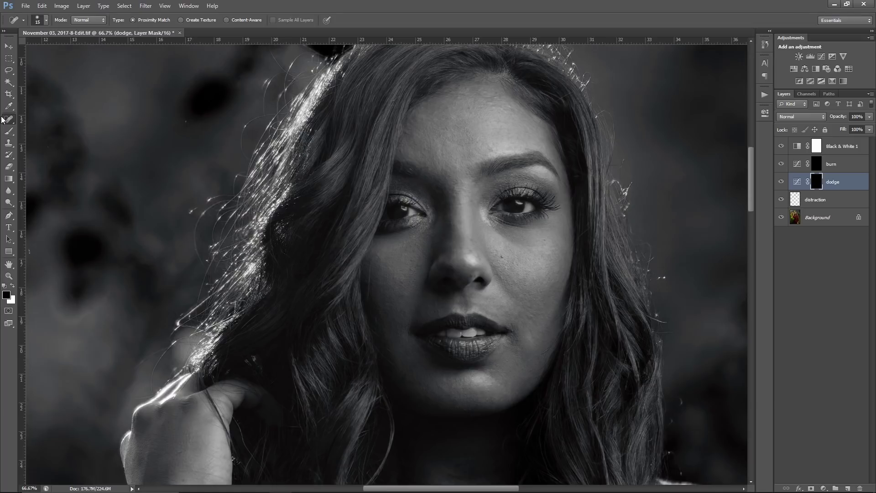
left_click(9, 131)
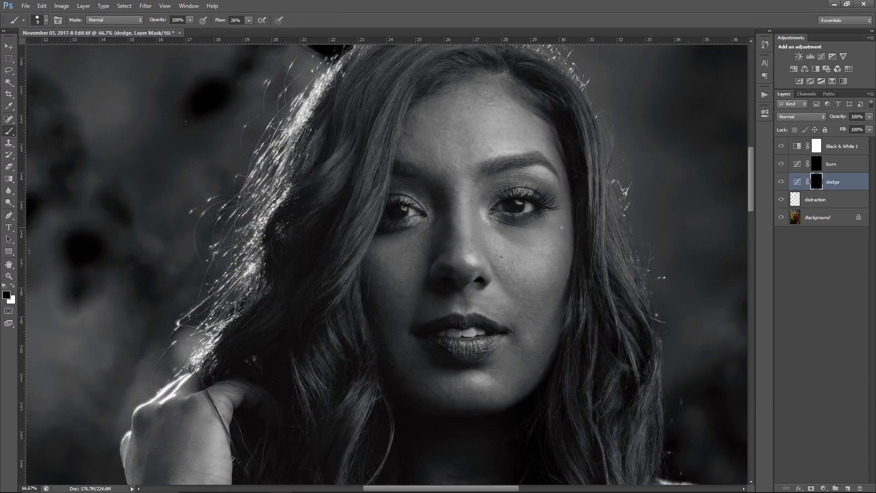
key("bracketright")
key("bracketright")
key("bracketright")
key("bracketright")
key("bracketright")
key("bracketright")
key("bracketright")
key("bracketright")
key("bracketright")
key("x")
Try a 26% flow dodging stroke on the cheek below the eye and view it in colour without the Black & White layer
mouse_move(518, 251)
left_mouse_down()
mouse_move(531, 276)
mouse_move(525, 251)
left_mouse_up()
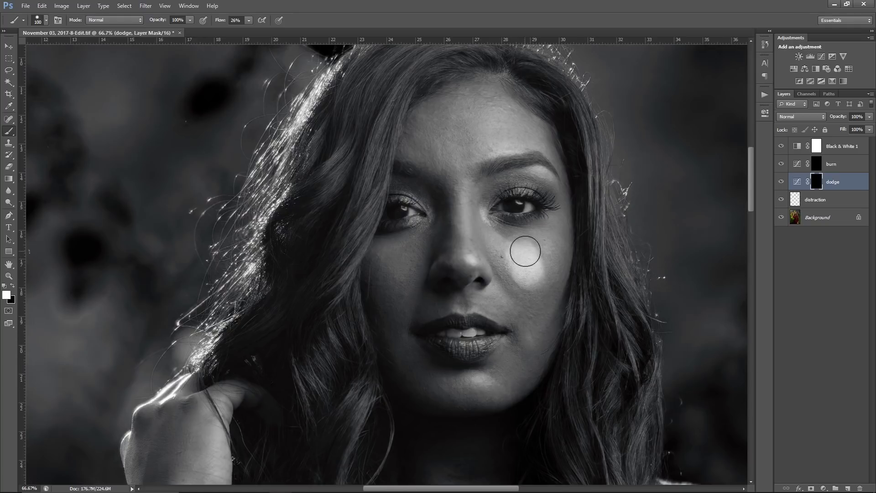
left_click(782, 147)
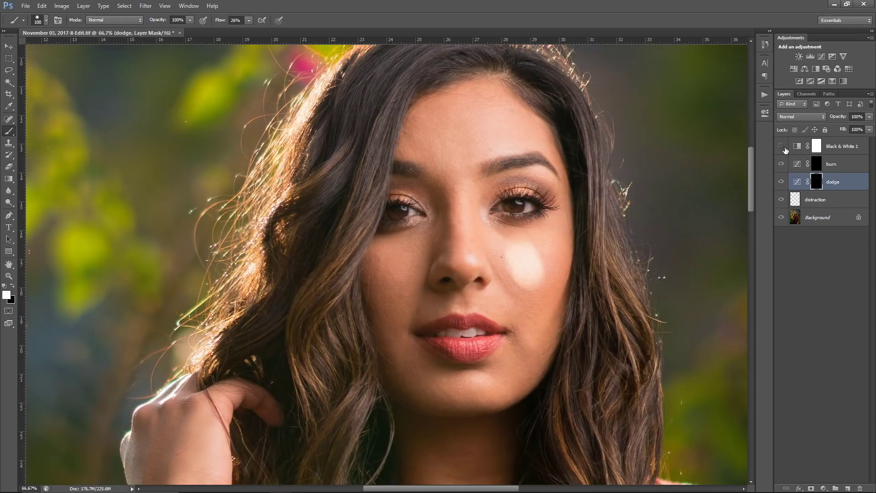
left_click(782, 147)
Set the brush flow to 1% and its hardness to 0%
left_click(817, 146)
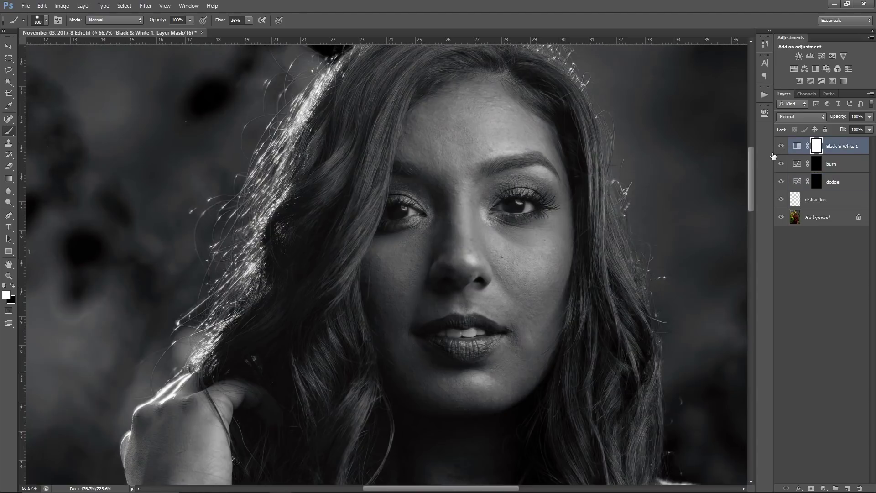
left_click(248, 20)
left_click_drag(245, 30, 237, 32)
right_click(510, 265)
left_click_drag(548, 309, 511, 308)
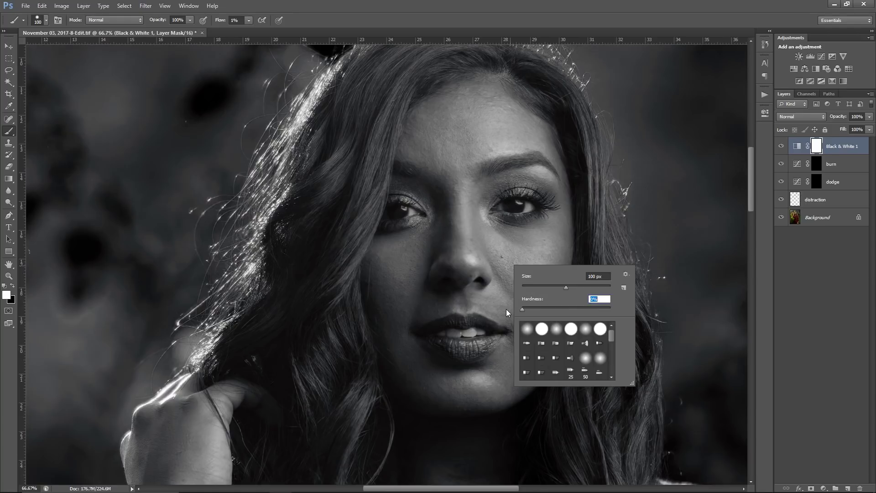
Dodge the uneven dark patches of the facial skin on the dodge layer's mask, reducing the brush to 20 px and smaller
left_click(820, 188)
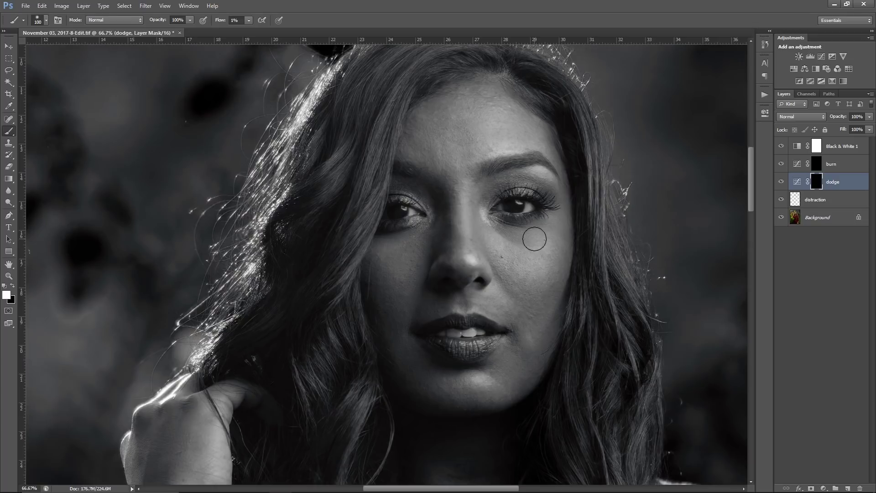
key("bracketleft")
key("bracketleft")
key("bracketleft")
key("bracketleft")
key("bracketleft")
key("bracketleft")
key("bracketleft")
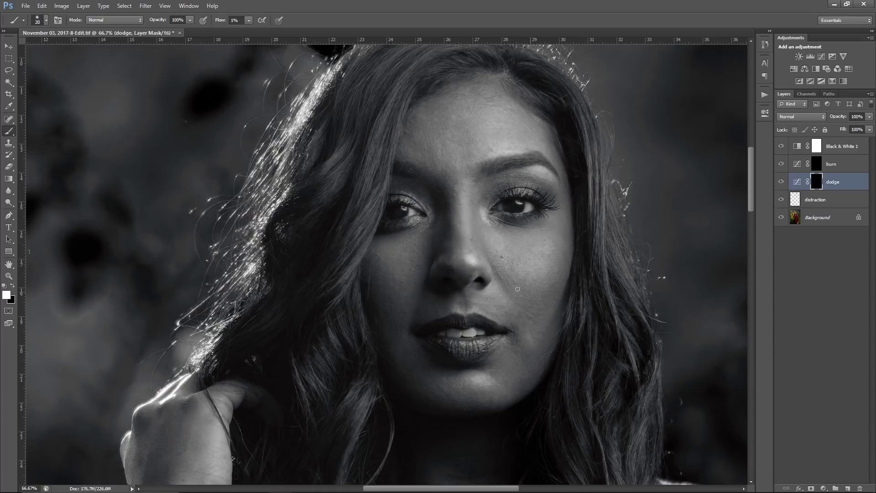
key("bracketleft")
key("bracketleft")
scroll(453, 391, "up", 2)
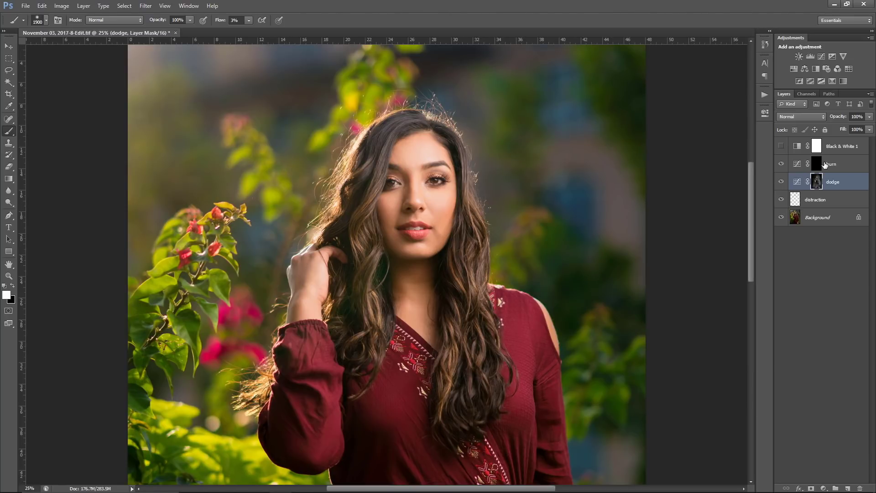
Compare the full portrait with the dodge layer hidden and shown
key("ctrl+0")
left_click(781, 182)
left_click(781, 182)
left_click(781, 182)
left_click(781, 182)
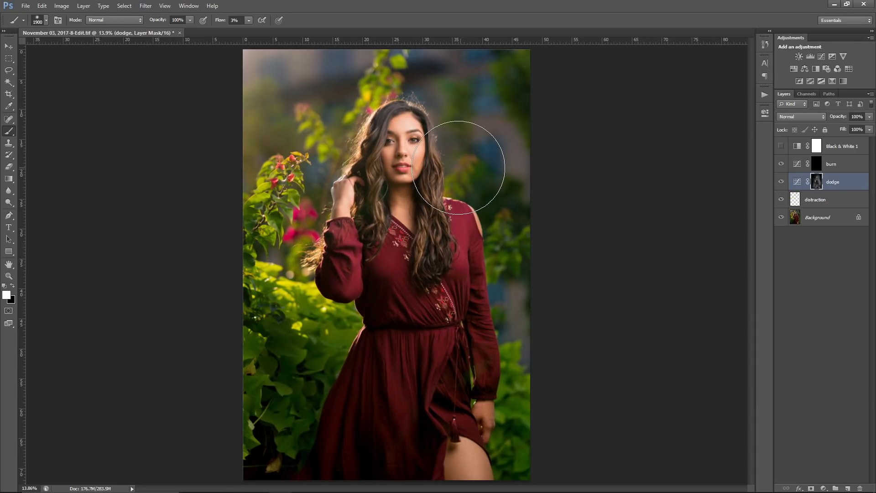
Soften the dodging over the face by painting black on the dodge mask with an 1100 px brush at 3% flow
key("x")
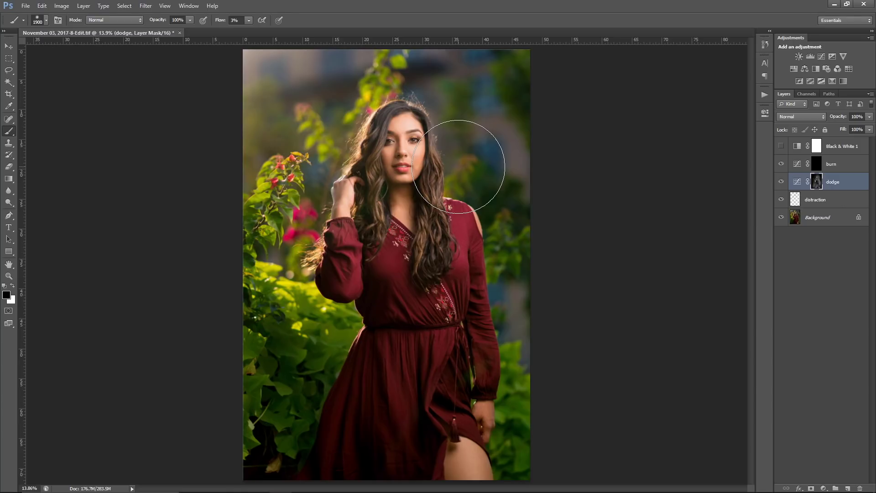
key("bracketleft")
key("bracketleft")
key("bracketleft")
key("bracketleft")
key("bracketleft")
key("bracketleft")
key("bracketleft")
key("bracketleft")
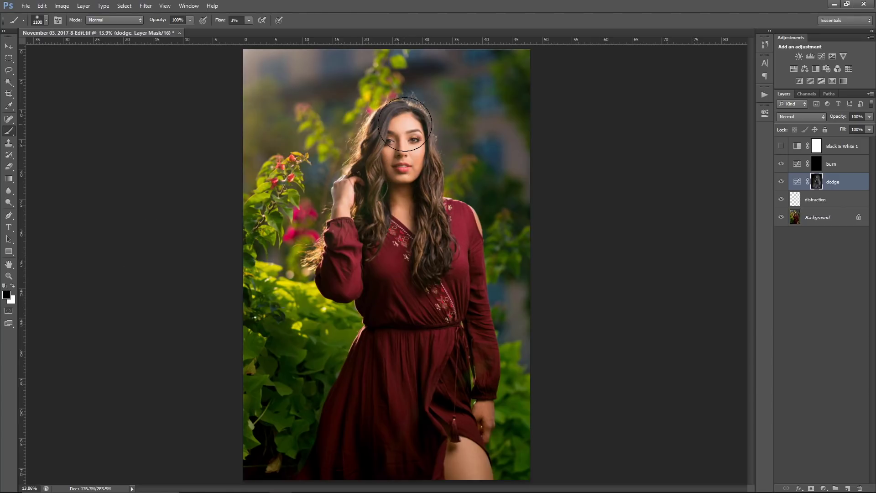
left_click_drag(404, 123, 405, 155)
mouse_move(406, 146)
left_mouse_down()
mouse_move(408, 124)
mouse_move(406, 150)
left_mouse_up()
key("bracketright")
key("bracketright")
Darken the raised sleeve by painting white on the burn layer's mask with a brush of about 400 px at 3% flow
left_click(816, 166)
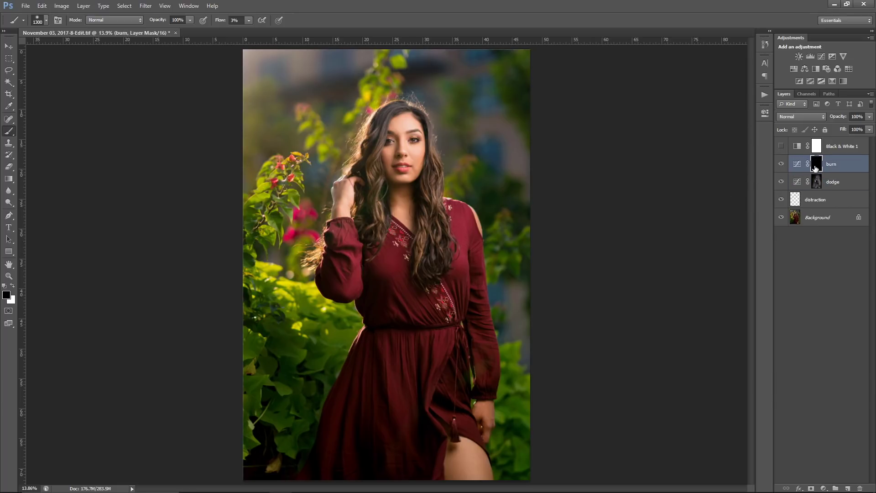
key("bracketleft")
key("bracketleft")
key("bracketleft")
key("bracketleft")
key("bracketleft")
key("bracketleft")
key("bracketleft")
key("bracketleft")
key("x")
mouse_move(332, 255)
left_mouse_down()
mouse_move(338, 222)
mouse_move(333, 250)
left_mouse_up()
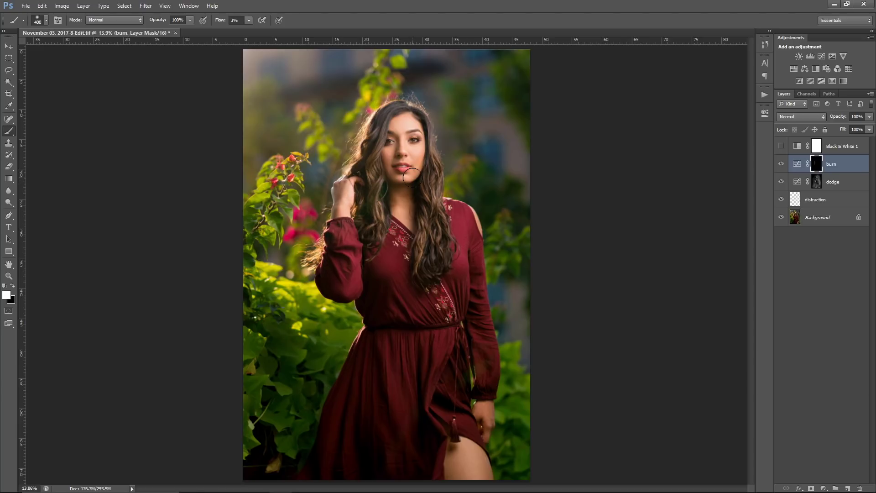
Continue burning the portrait's shadow areas on the burn mask, varying the brush size and ending at 250 px
key("bracketright")
key("bracketright")
key("bracketleft")
key("bracketleft")
key("bracketleft")
key("bracketleft")
key("bracketright")
key("bracketright")
key("bracketright")
key("bracketright")
scroll(387, 198, "up", 2)
scroll(420, 244, "up", 2)
key("bracketleft")
key("bracketleft")
key("bracketleft")
key("bracketleft")
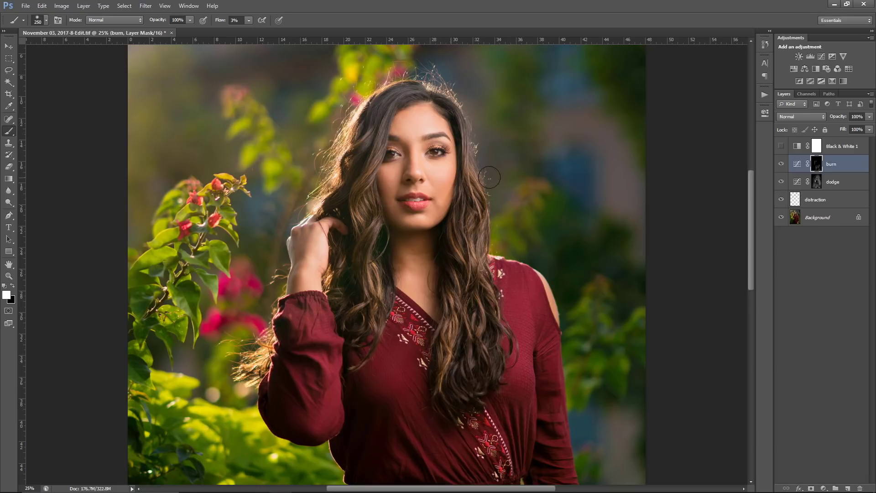
Refine the burning on the cheek and around the mouth with the brush reduced to 30 px
scroll(449, 177, "up", 3)
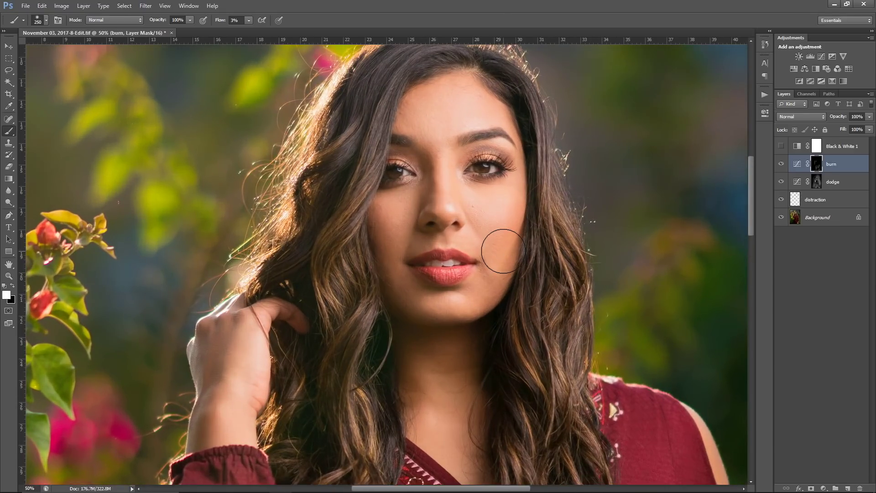
scroll(503, 251, "up", 2)
key("bracketleft")
key("bracketleft")
key("bracketleft")
key("bracketleft")
key("bracketleft")
key("bracketleft")
key("bracketleft")
key("bracketleft")
key("bracketleft")
key("bracketleft")
key("bracketleft")
key("bracketleft")
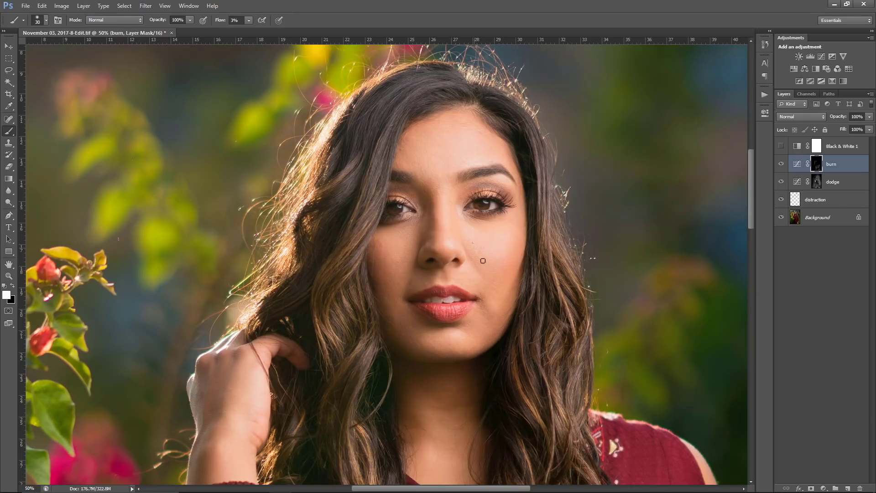
scroll(488, 267, "down", 2)
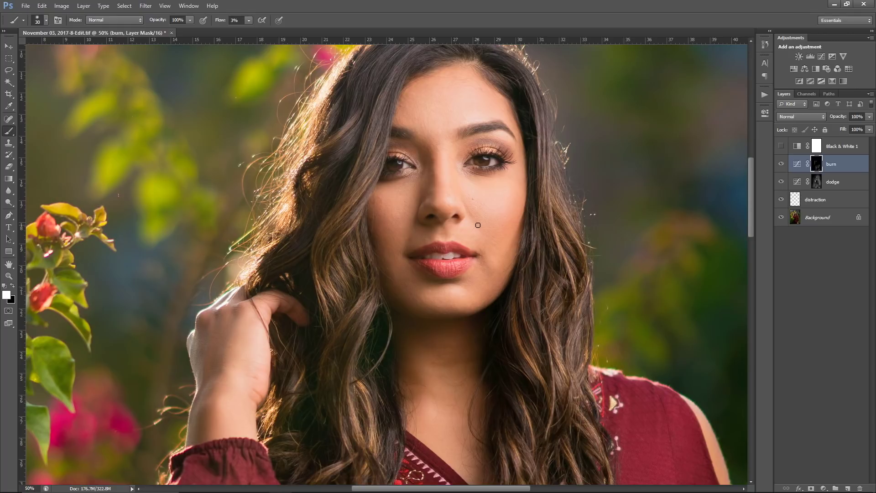
Refine the burning along the jaw and outer cheek with a 45 px brush
scroll(478, 225, "down", 1)
key("bracketright")
key("bracketright")
key("bracketright")
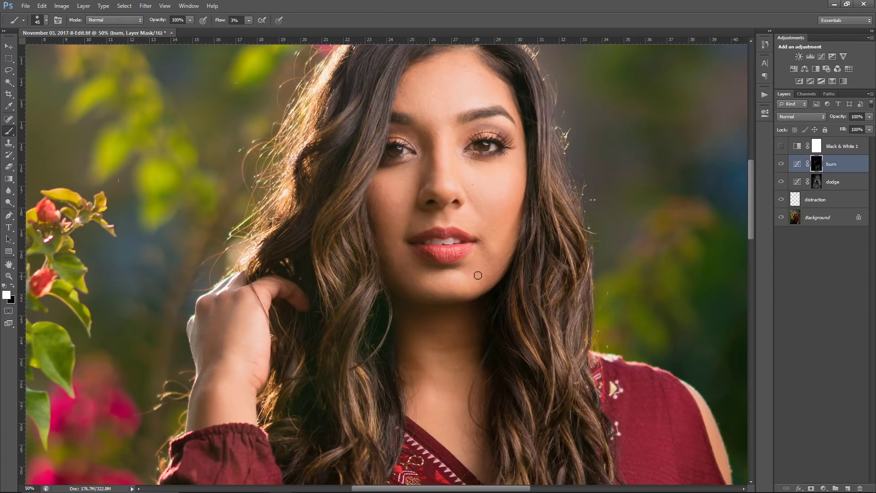
scroll(455, 224, "up", 3)
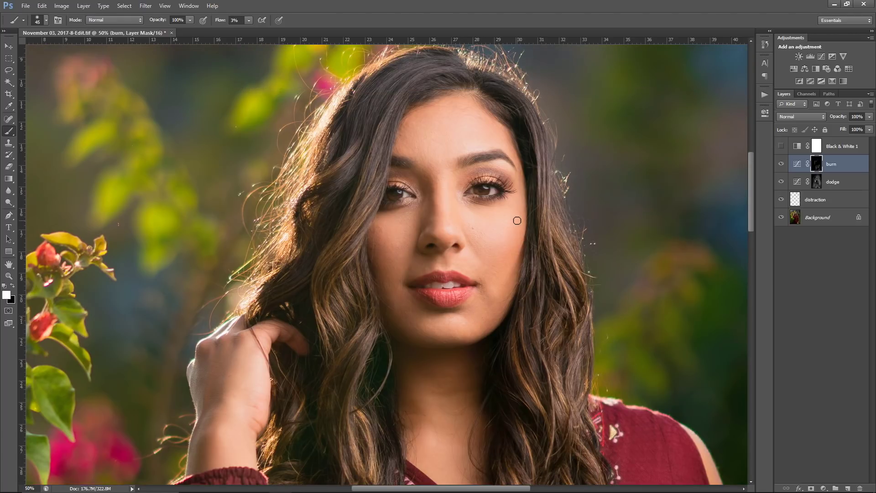
Compare the full portrait repeatedly between the Background layer alone and all retouching layers shown
key("ctrl+minus")
scroll(517, 221, "up", 3)
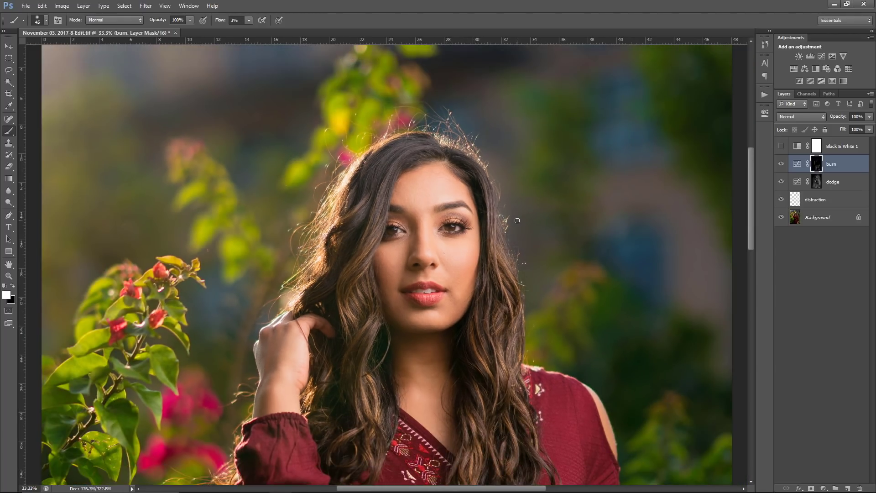
key("ctrl+0")
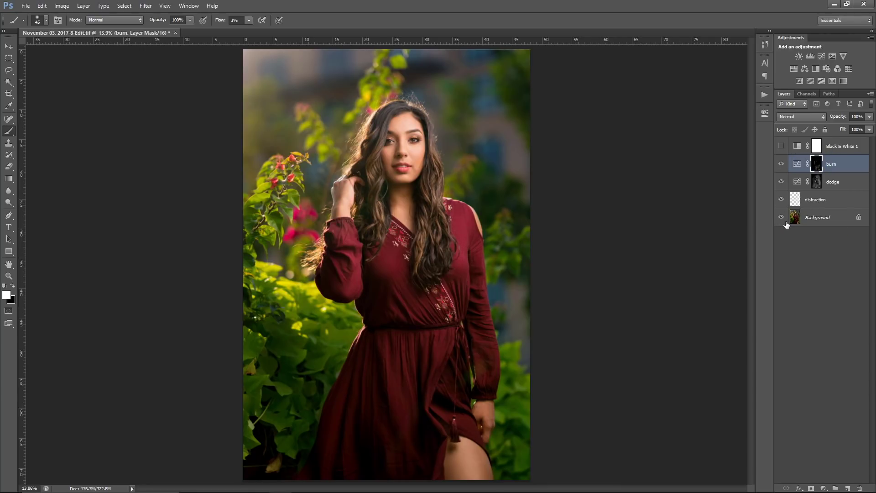
left_click(781, 218, "alt")
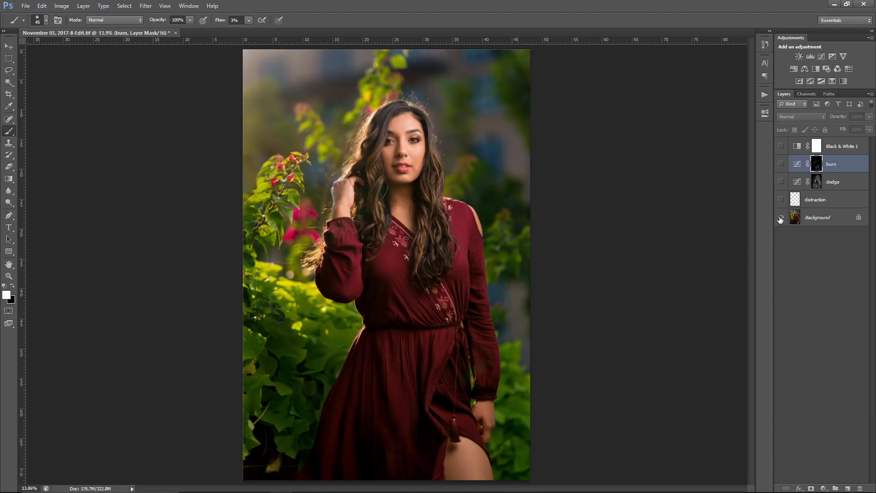
left_click(781, 217, "alt")
left_click(781, 217, "alt")
left_click(781, 218, "alt")
left_click(781, 217, "alt")
left_click(781, 218, "alt")
left_click(780, 218, "alt")
left_click(781, 217, "alt")
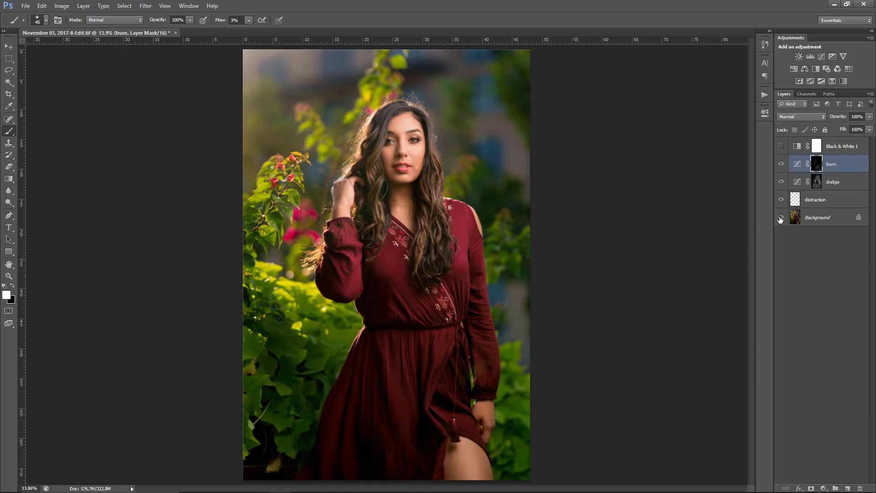